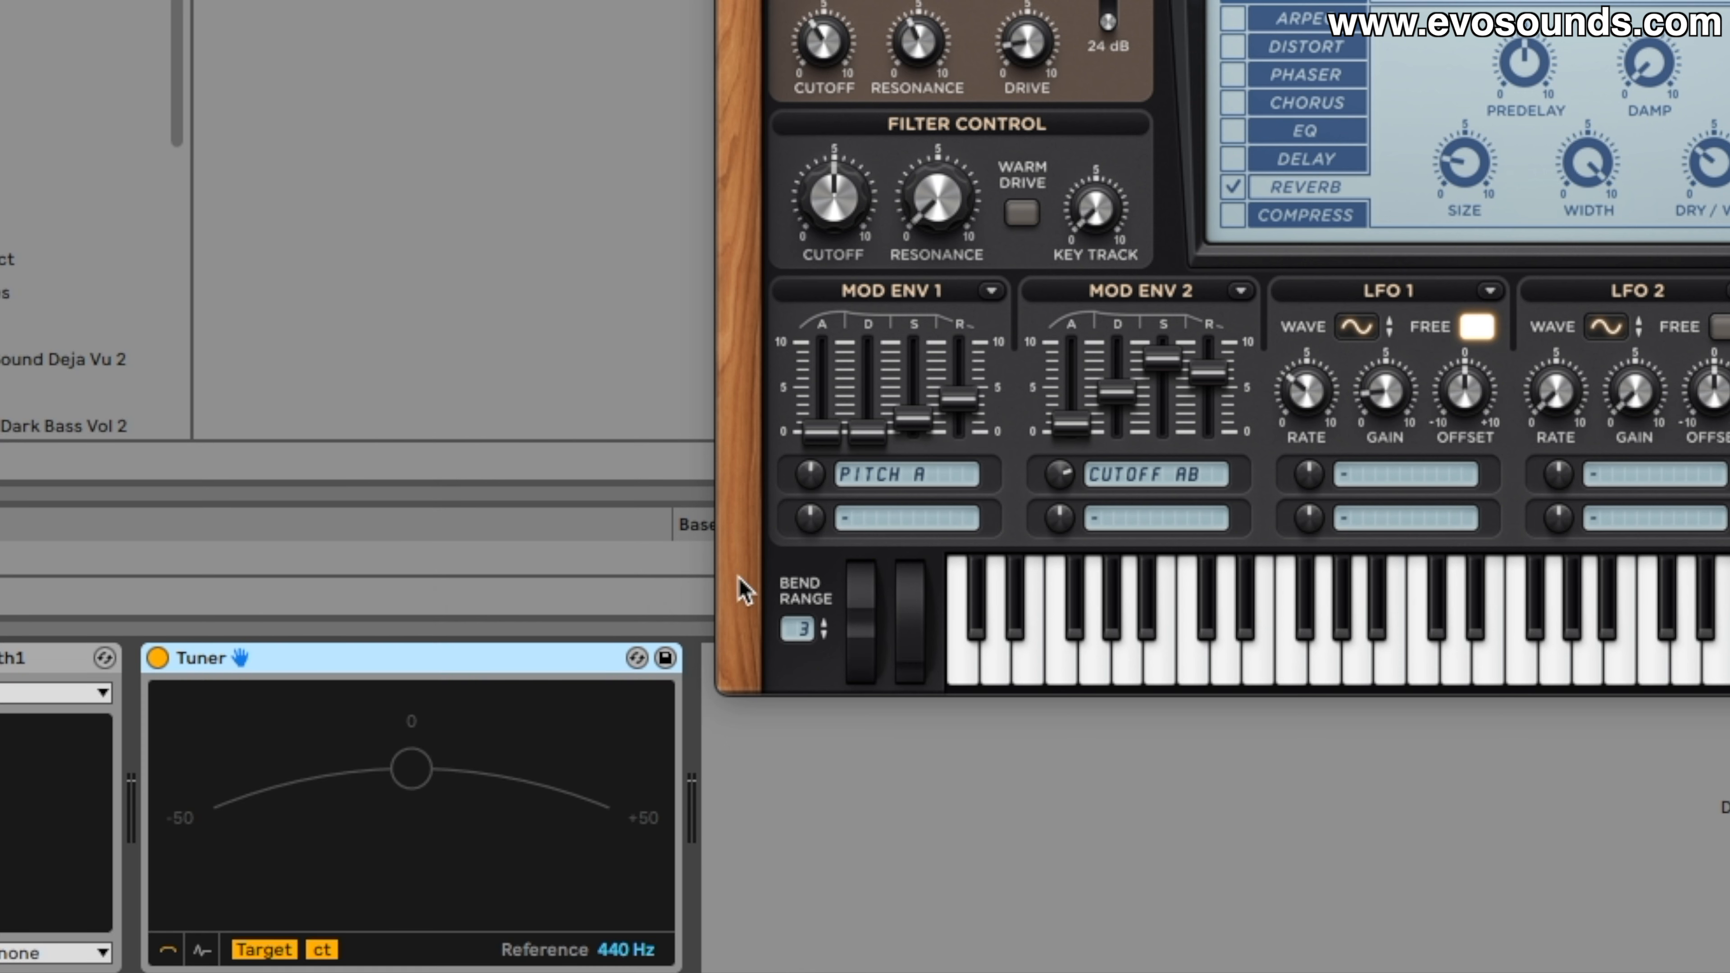
Raise Mod Env 1's release to about 5.68 and set oscillator A2's waveform to Saw.
drag(963, 349, 964, 332)
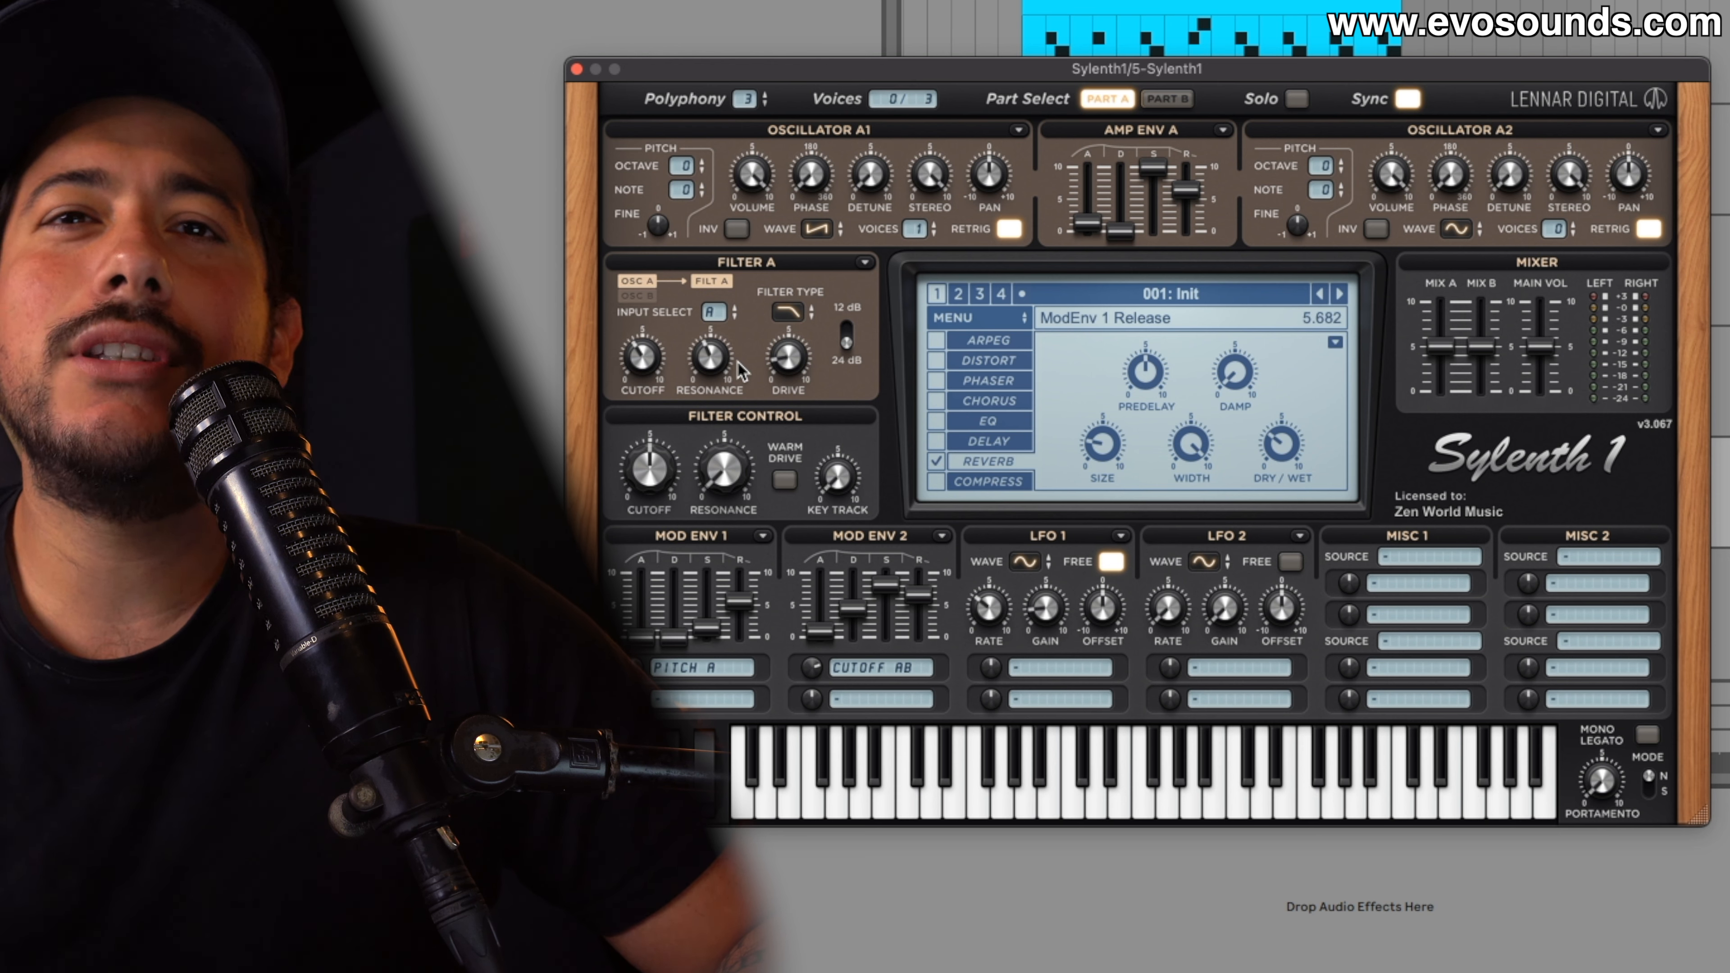
click(1456, 229)
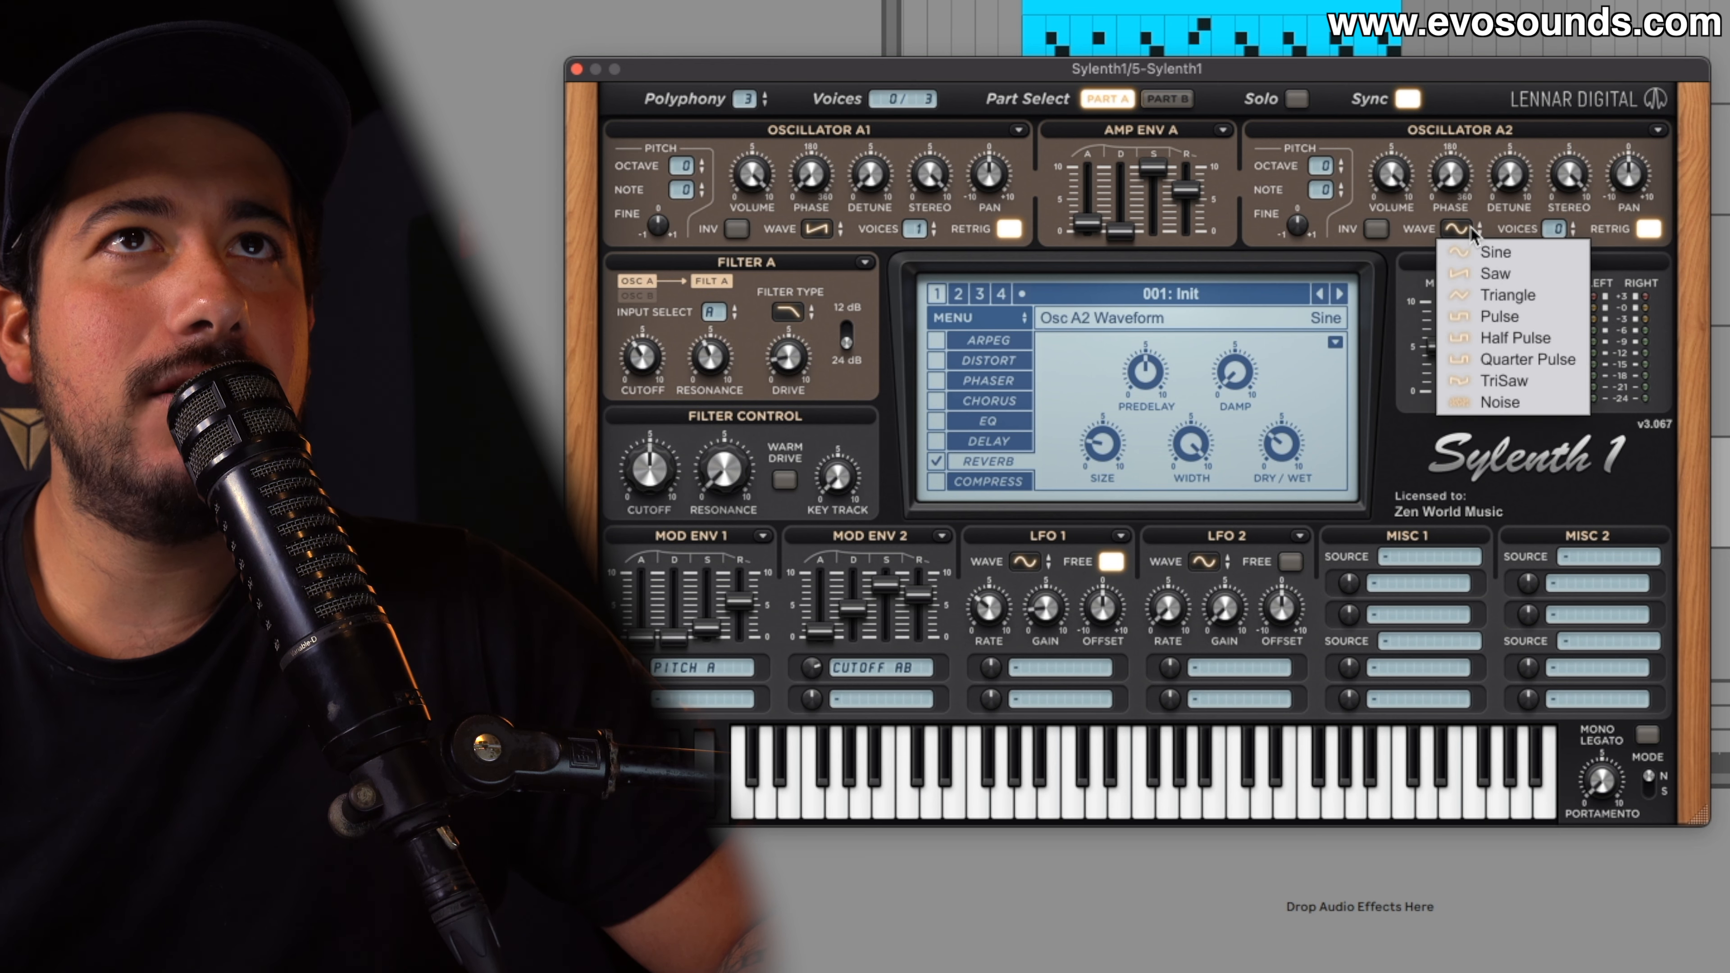
click(1472, 269)
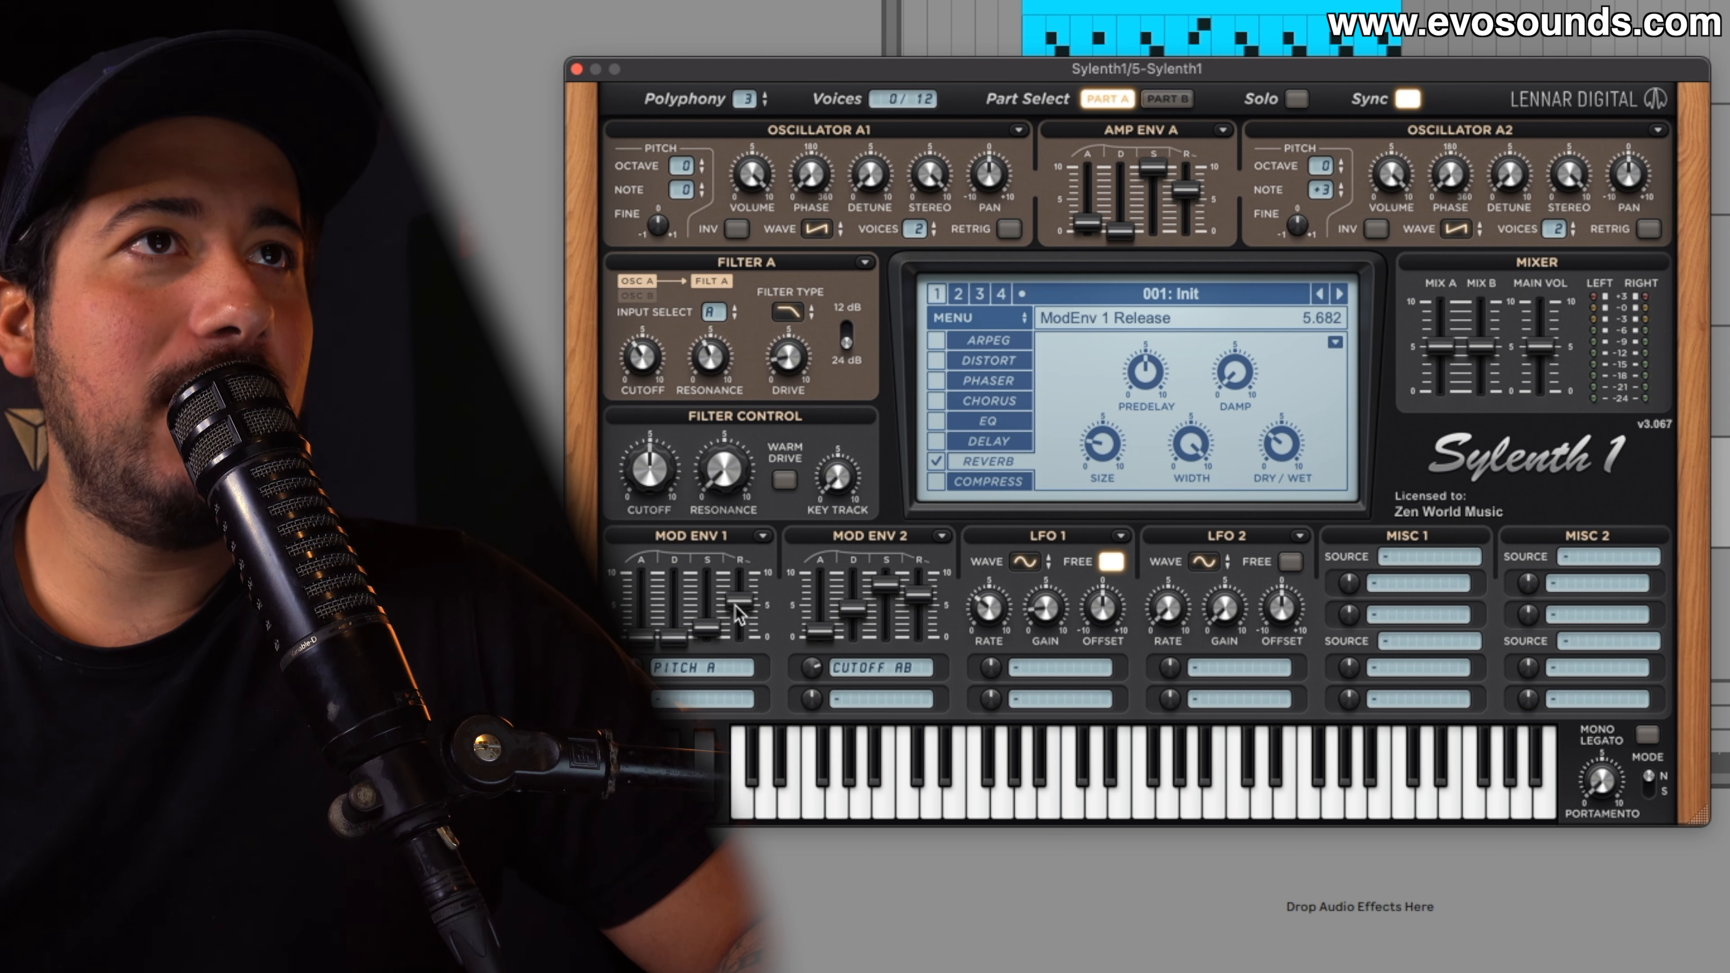
drag(736, 633, 736, 635)
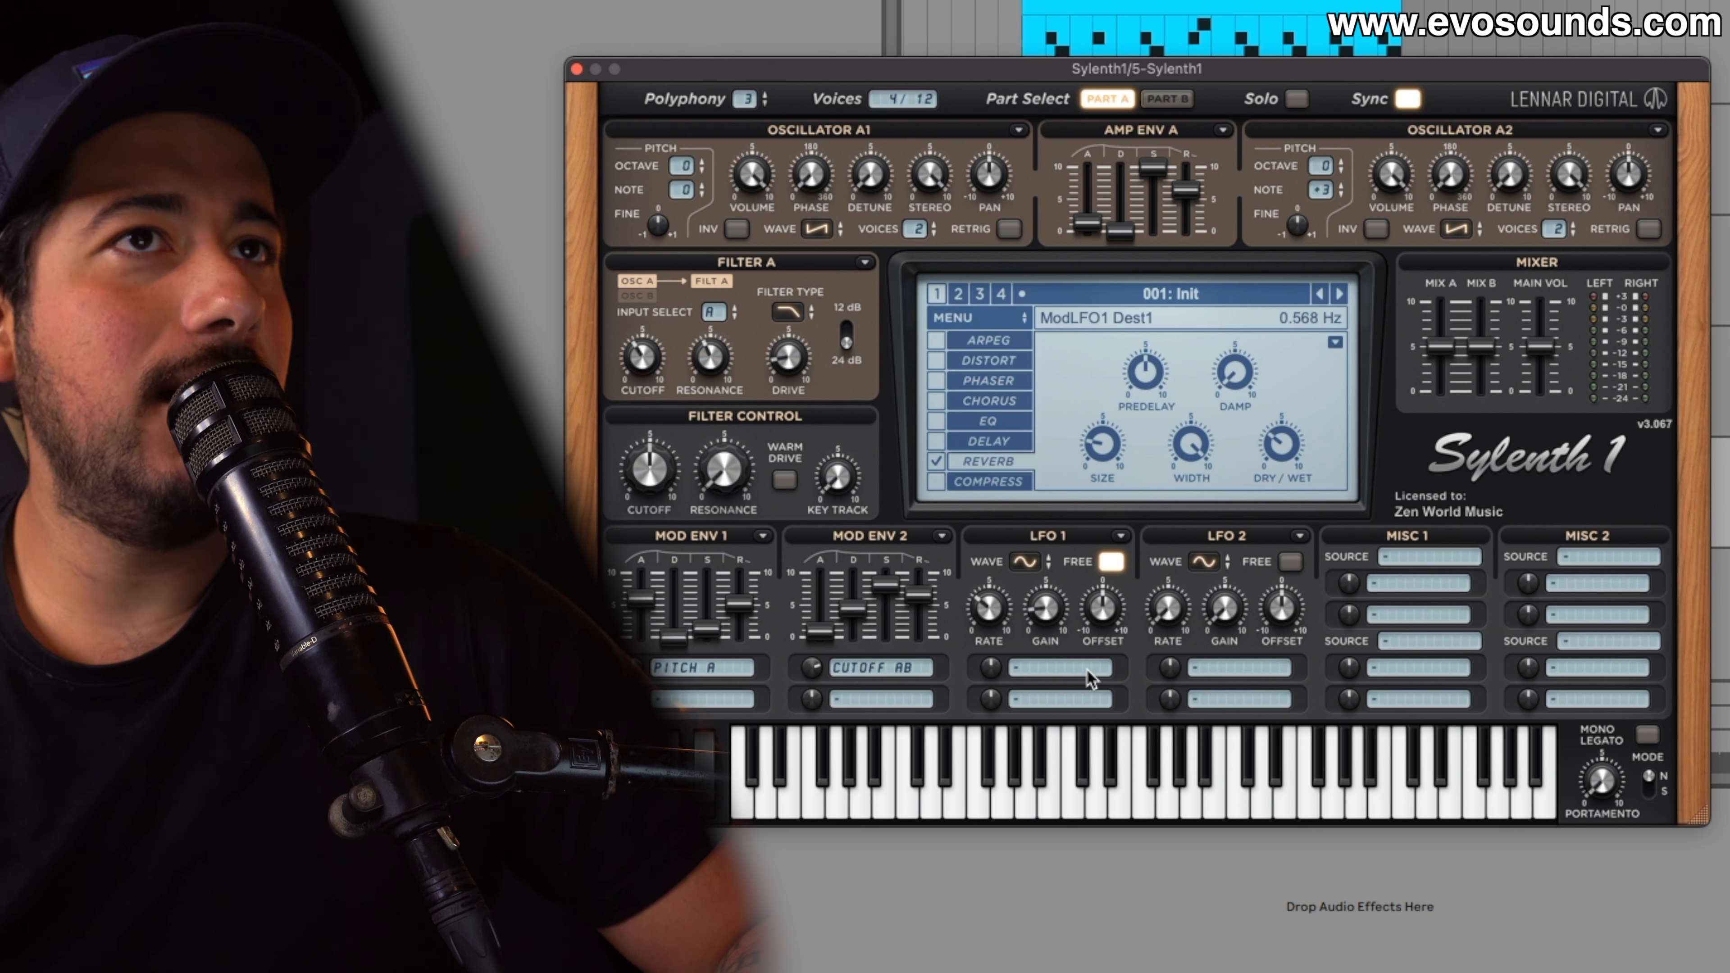
Assign LFO 1 to Cutoff A and B, and route the mod wheel to LFO1 Gain in Misc 1.
click(1088, 670)
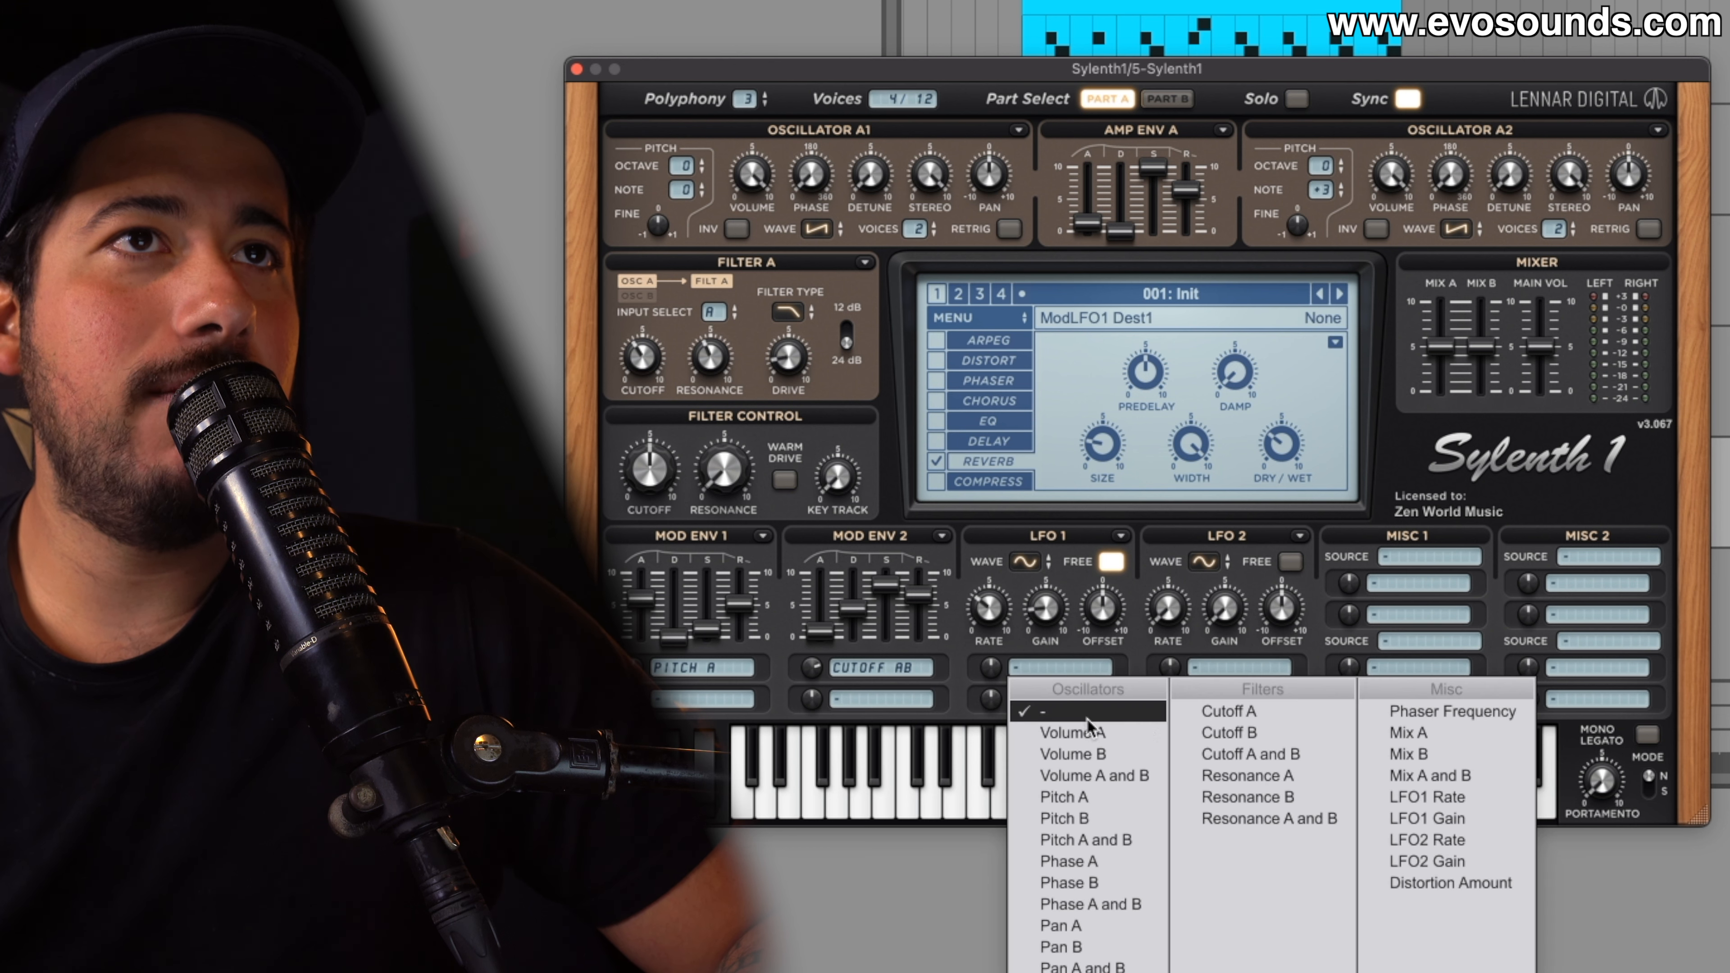
click(1231, 756)
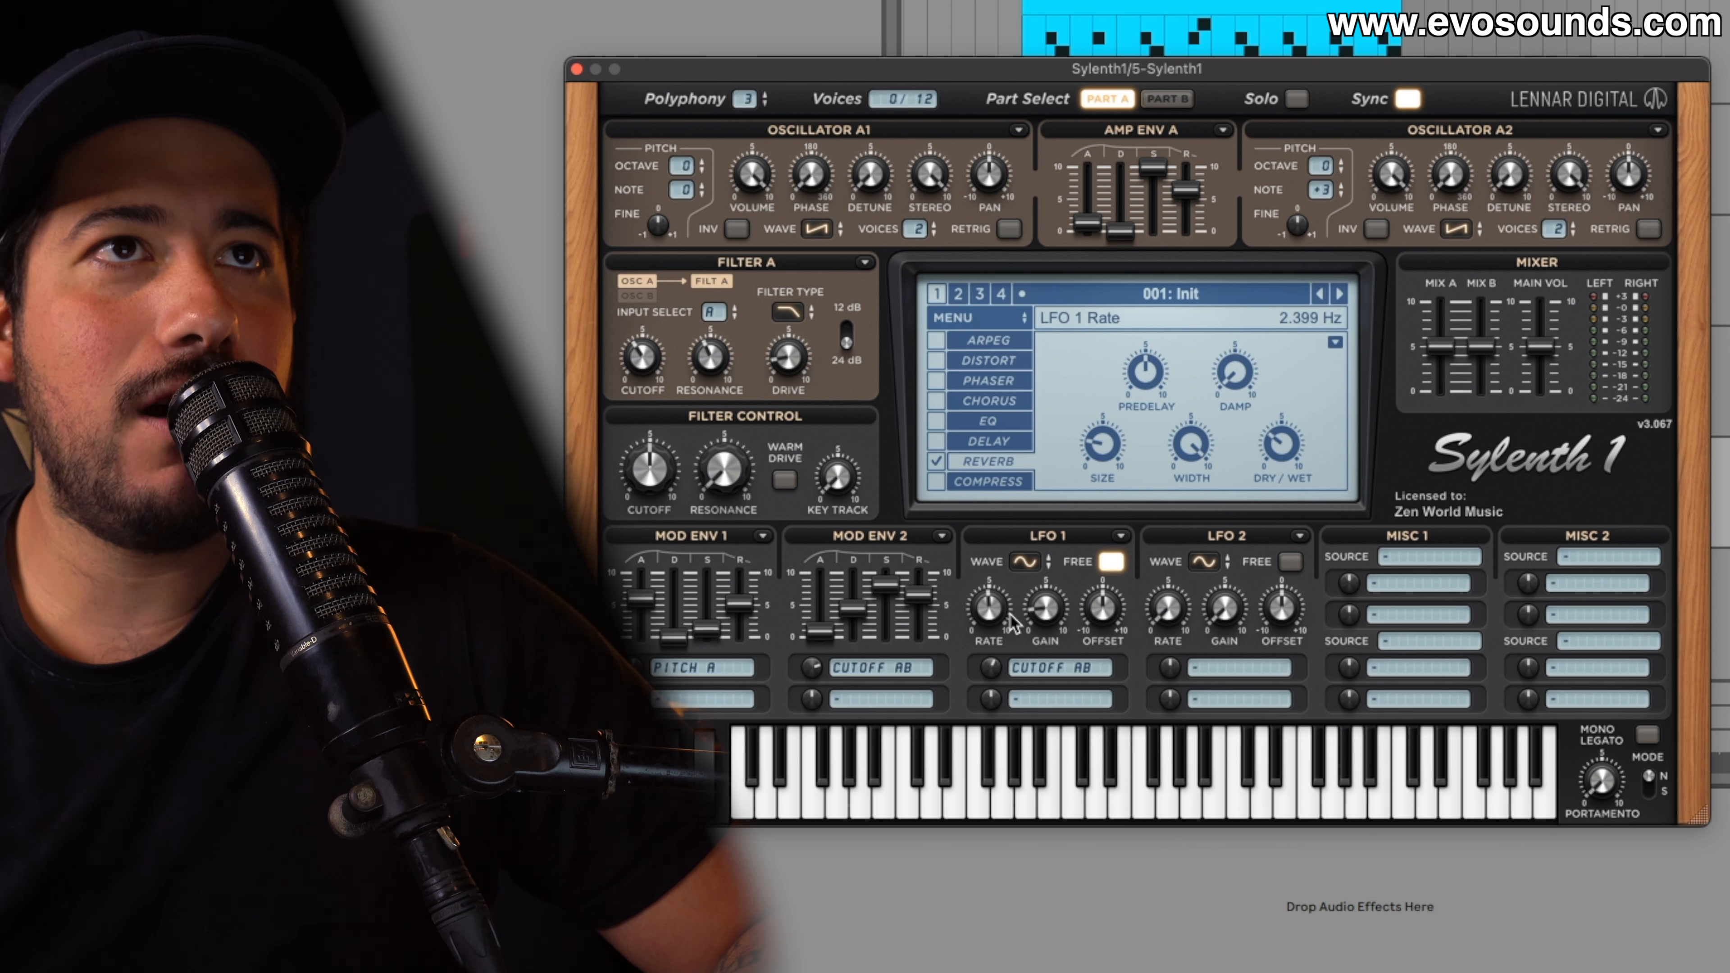
click(1430, 556)
click(1421, 617)
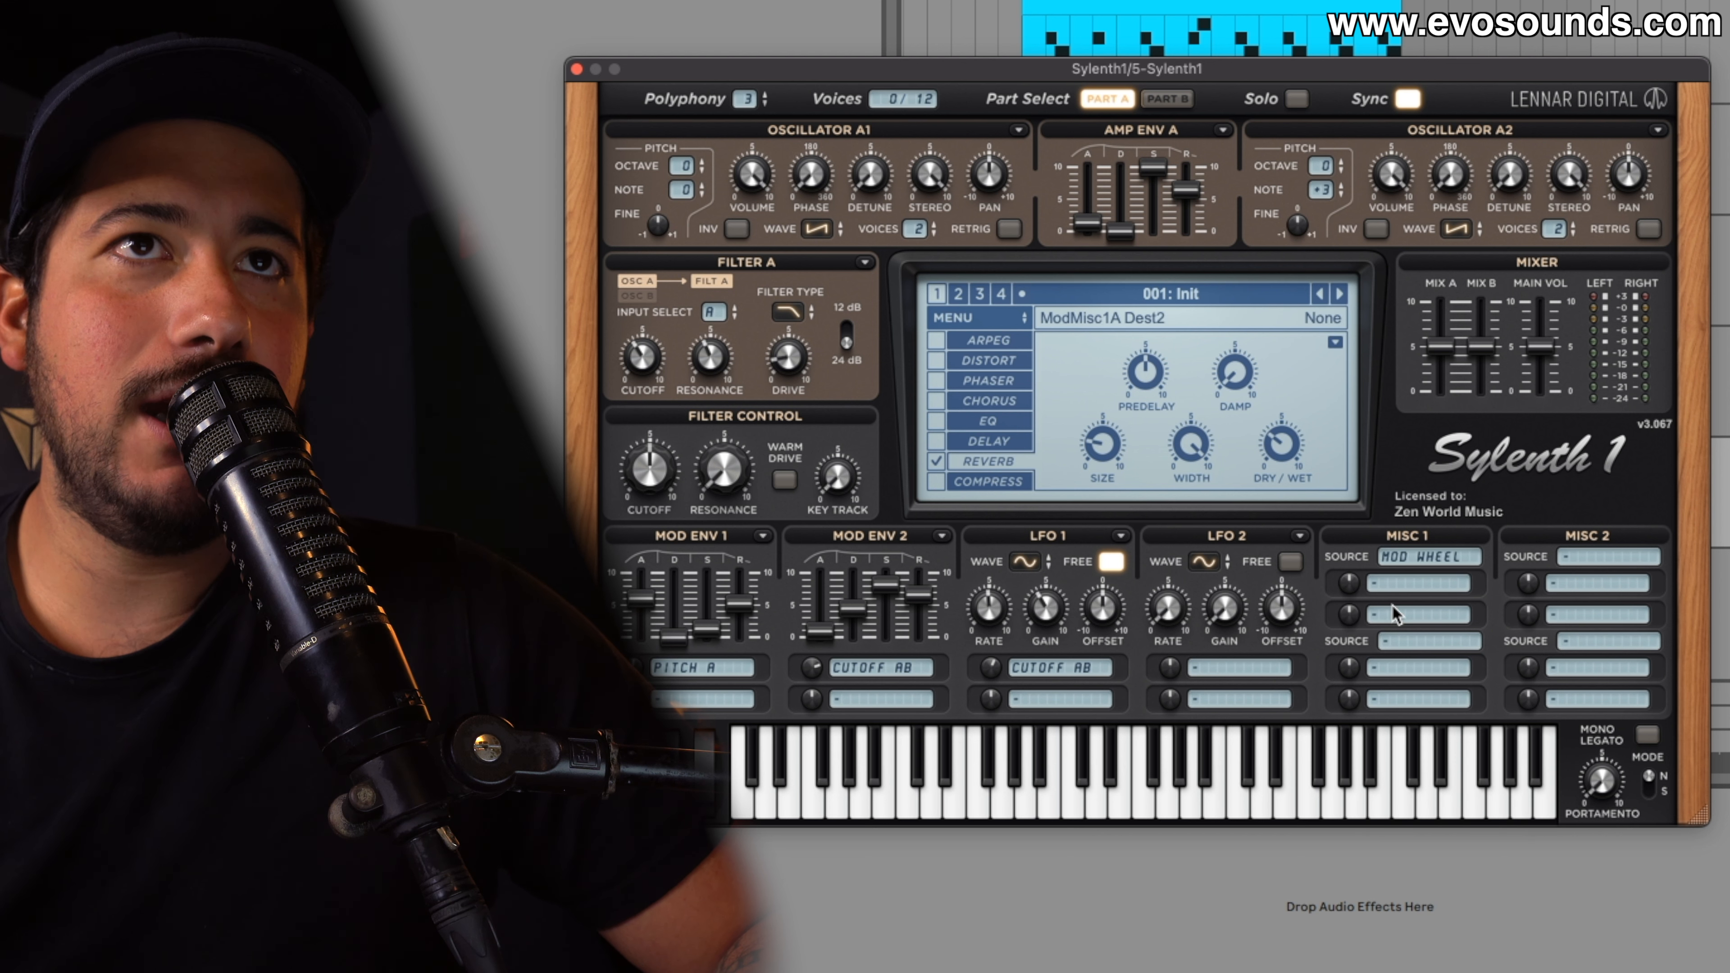
click(1419, 583)
click(1575, 671)
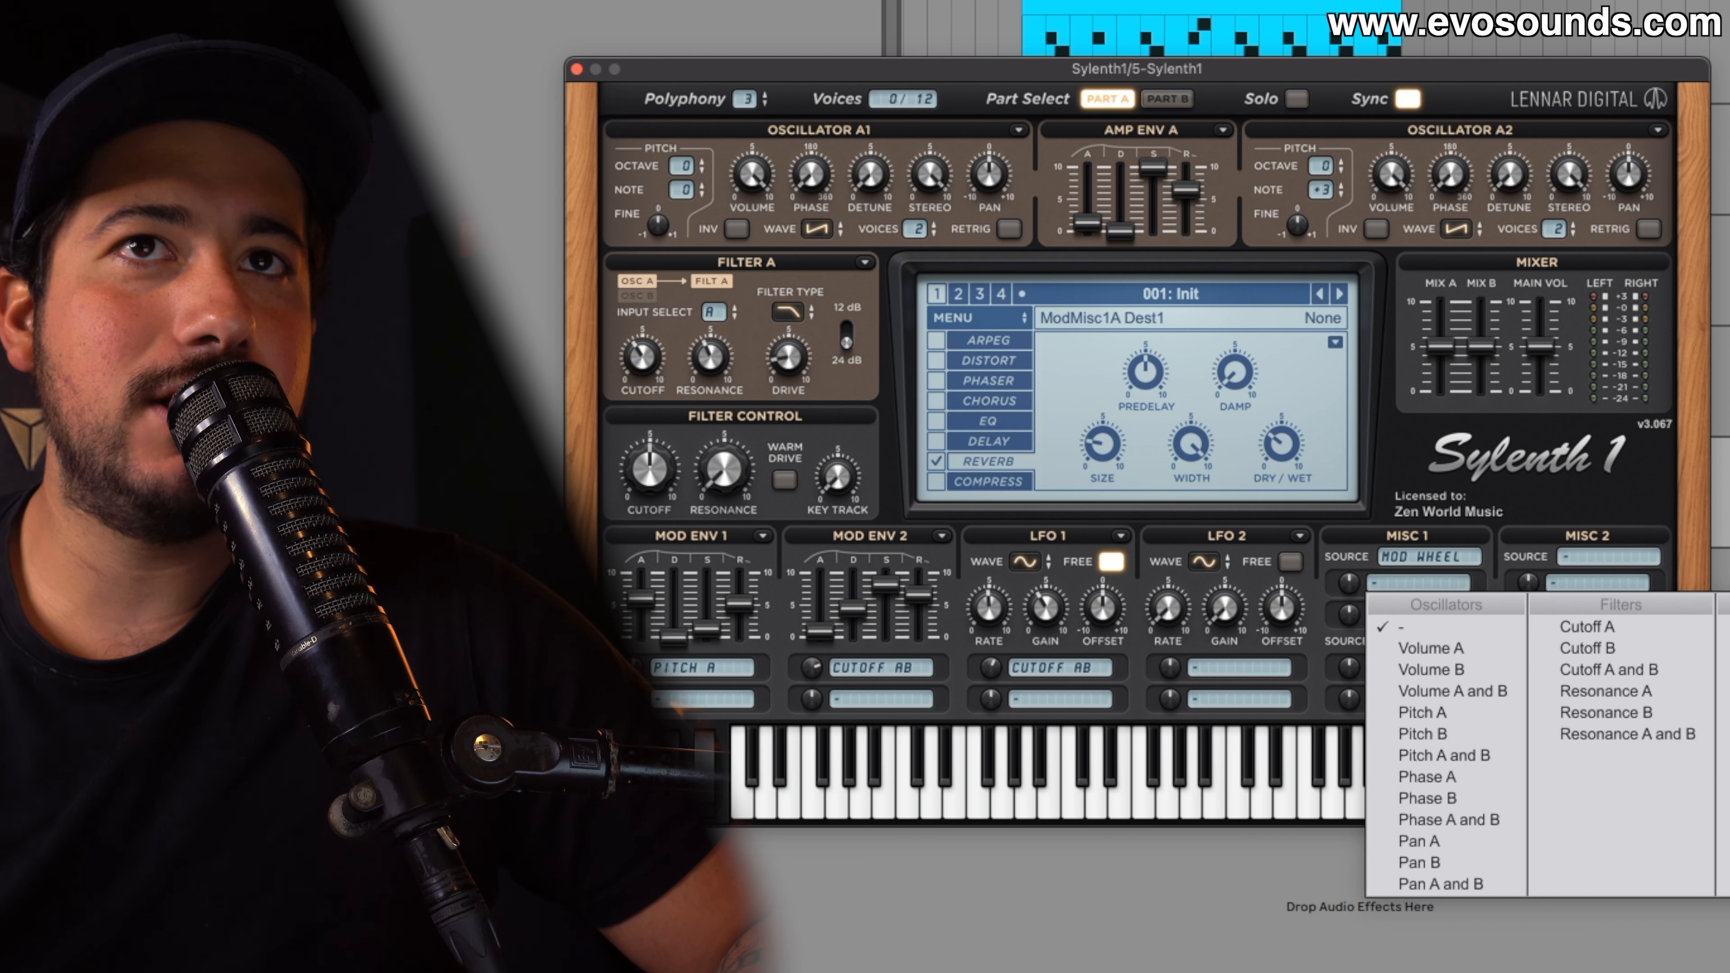
click(1725, 734)
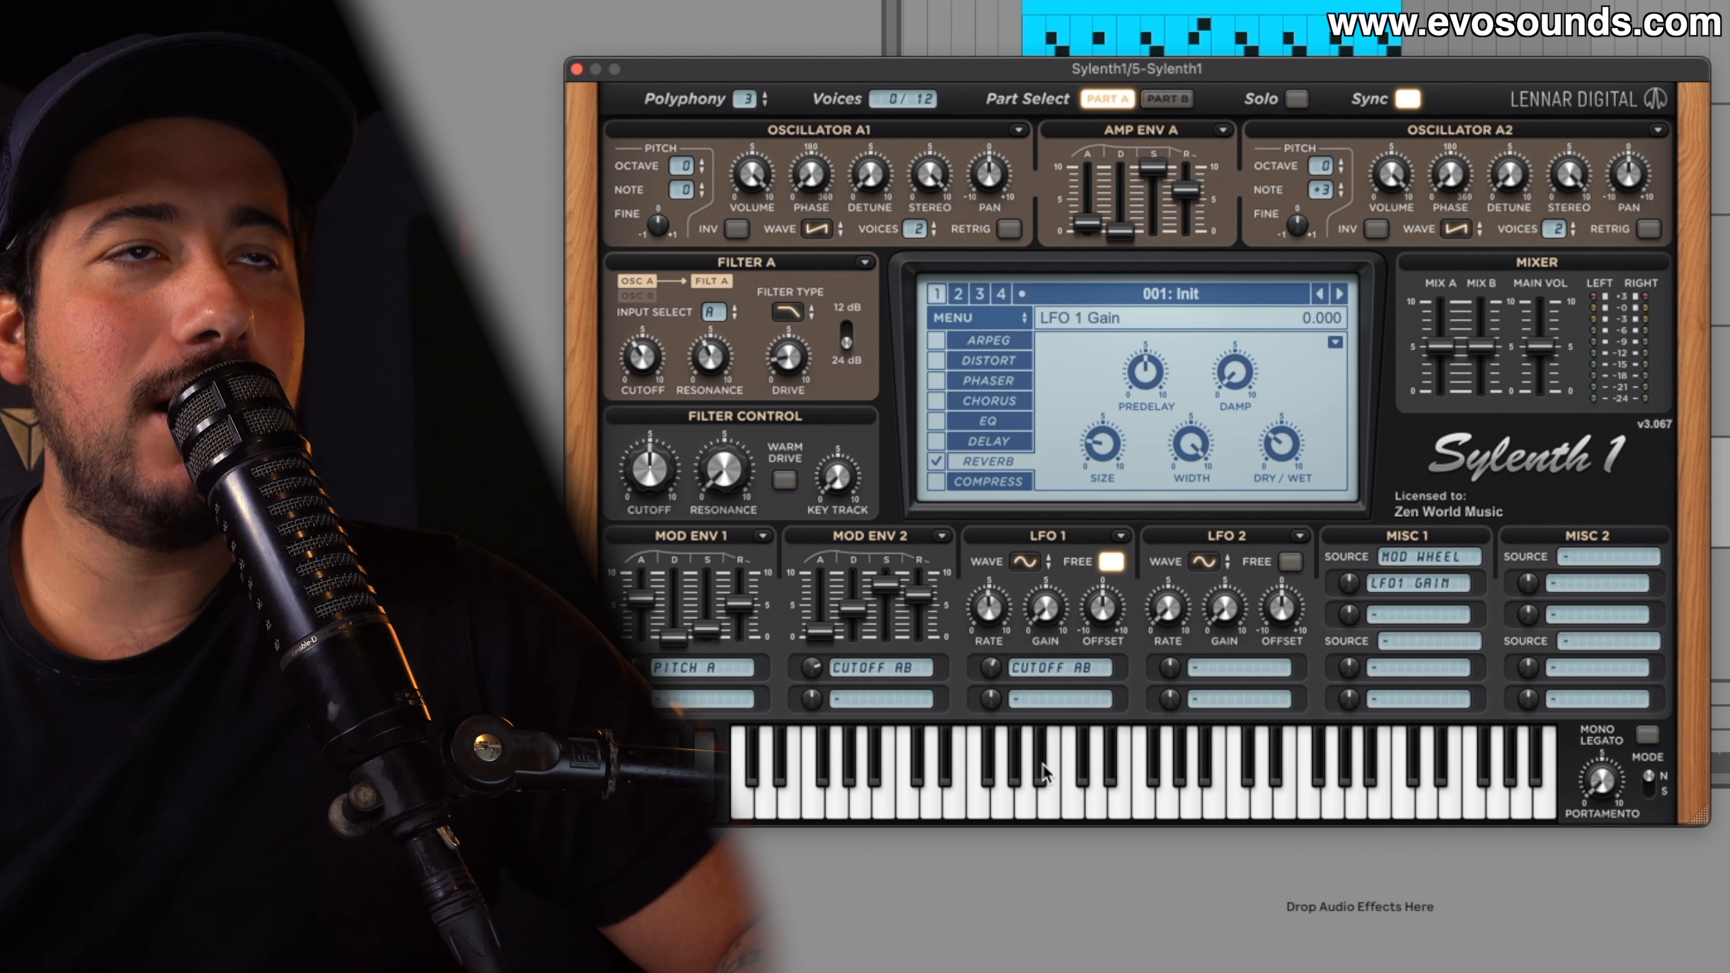
Play the part and pull Mod Env 1's attack all the way down.
key(space)
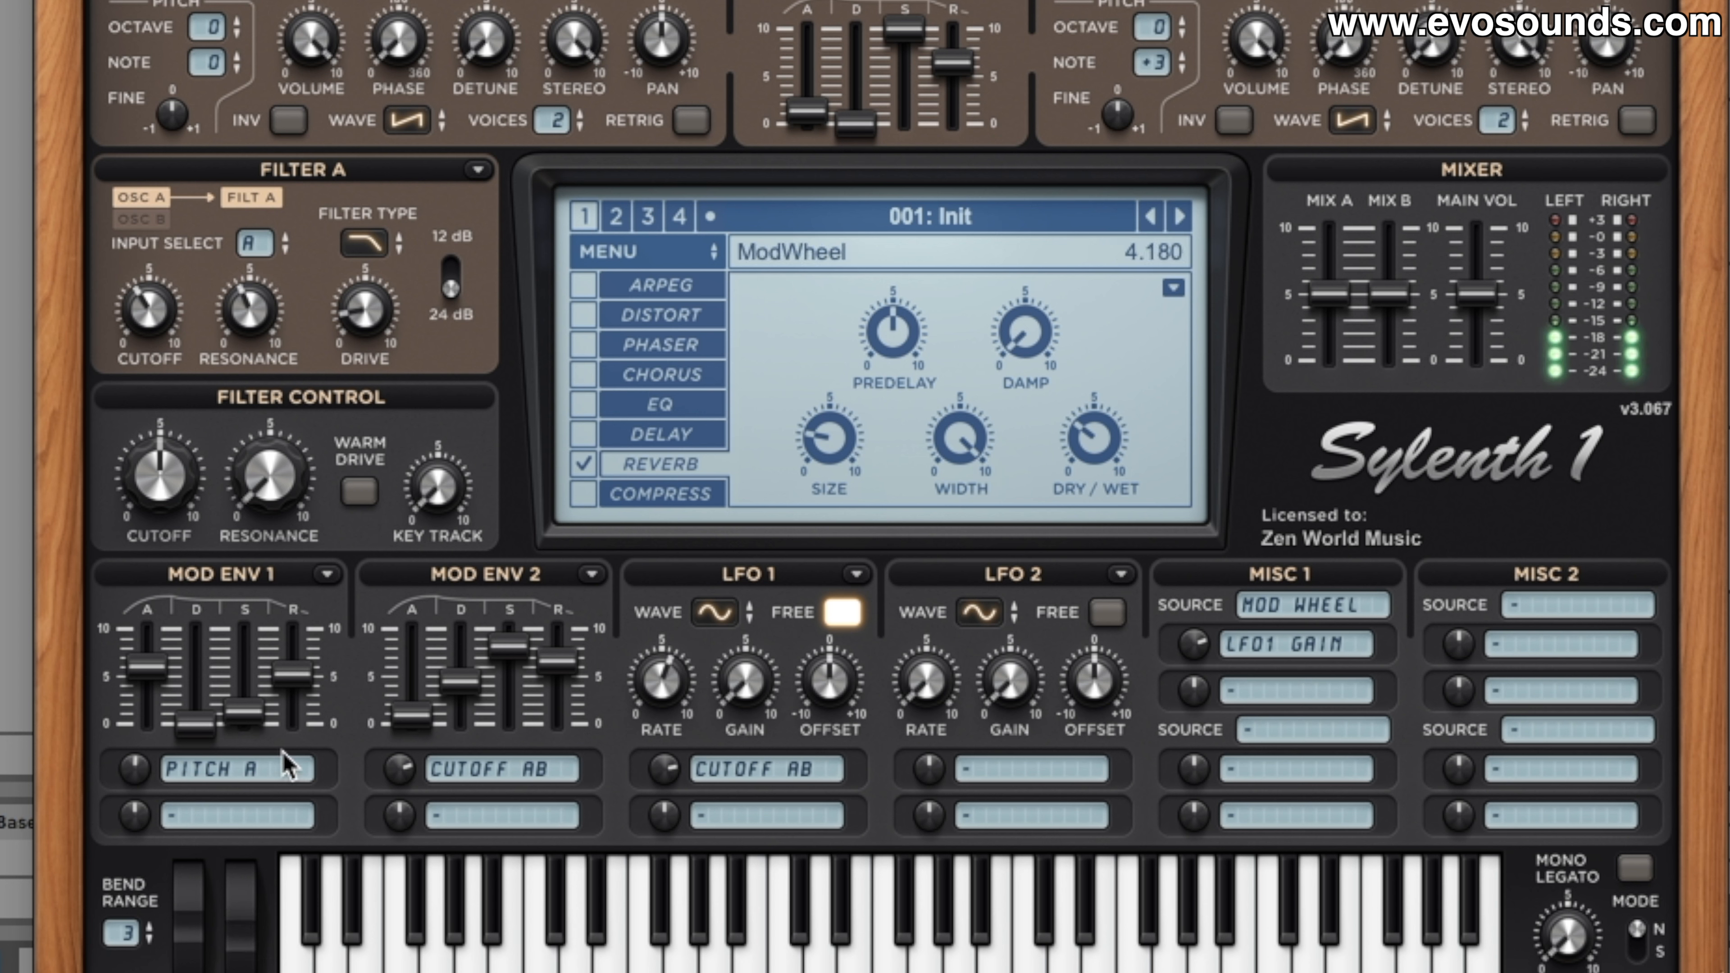
drag(147, 670, 154, 880)
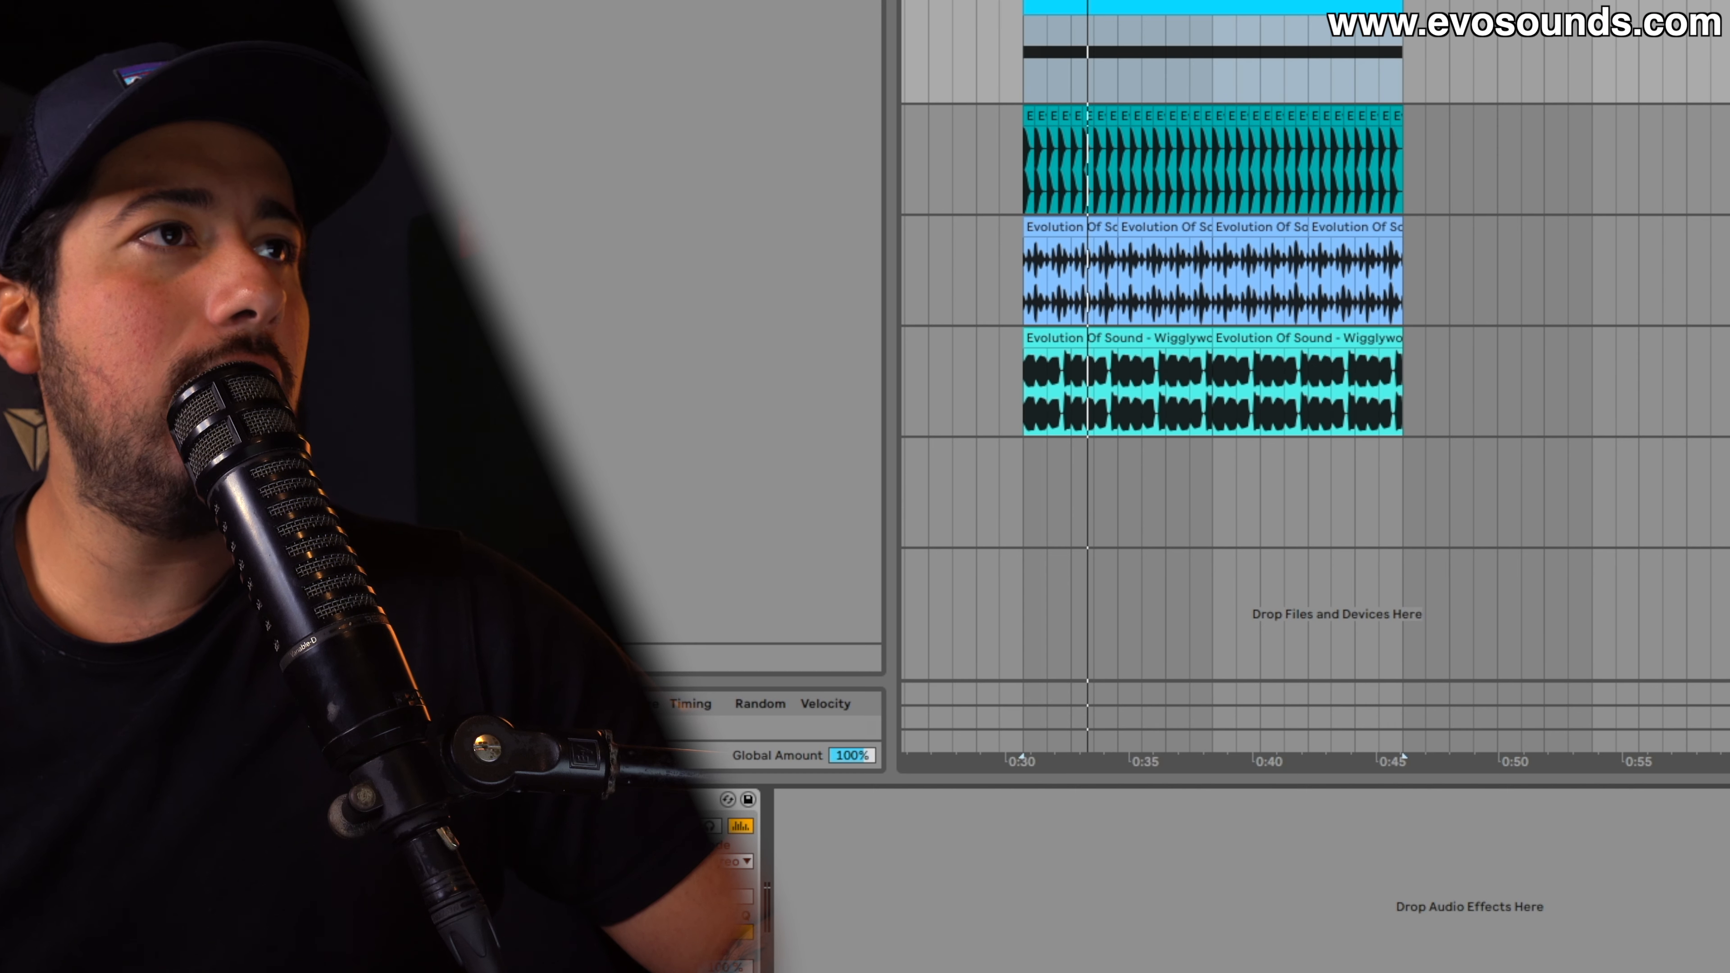
Bring up the Sylenth1 instance that plays the held-note clip and stop playback.
key(alt+super+p)
drag(1064, 5, 1072, 106)
double_click(1106, 8)
click(1117, 5)
key(z)
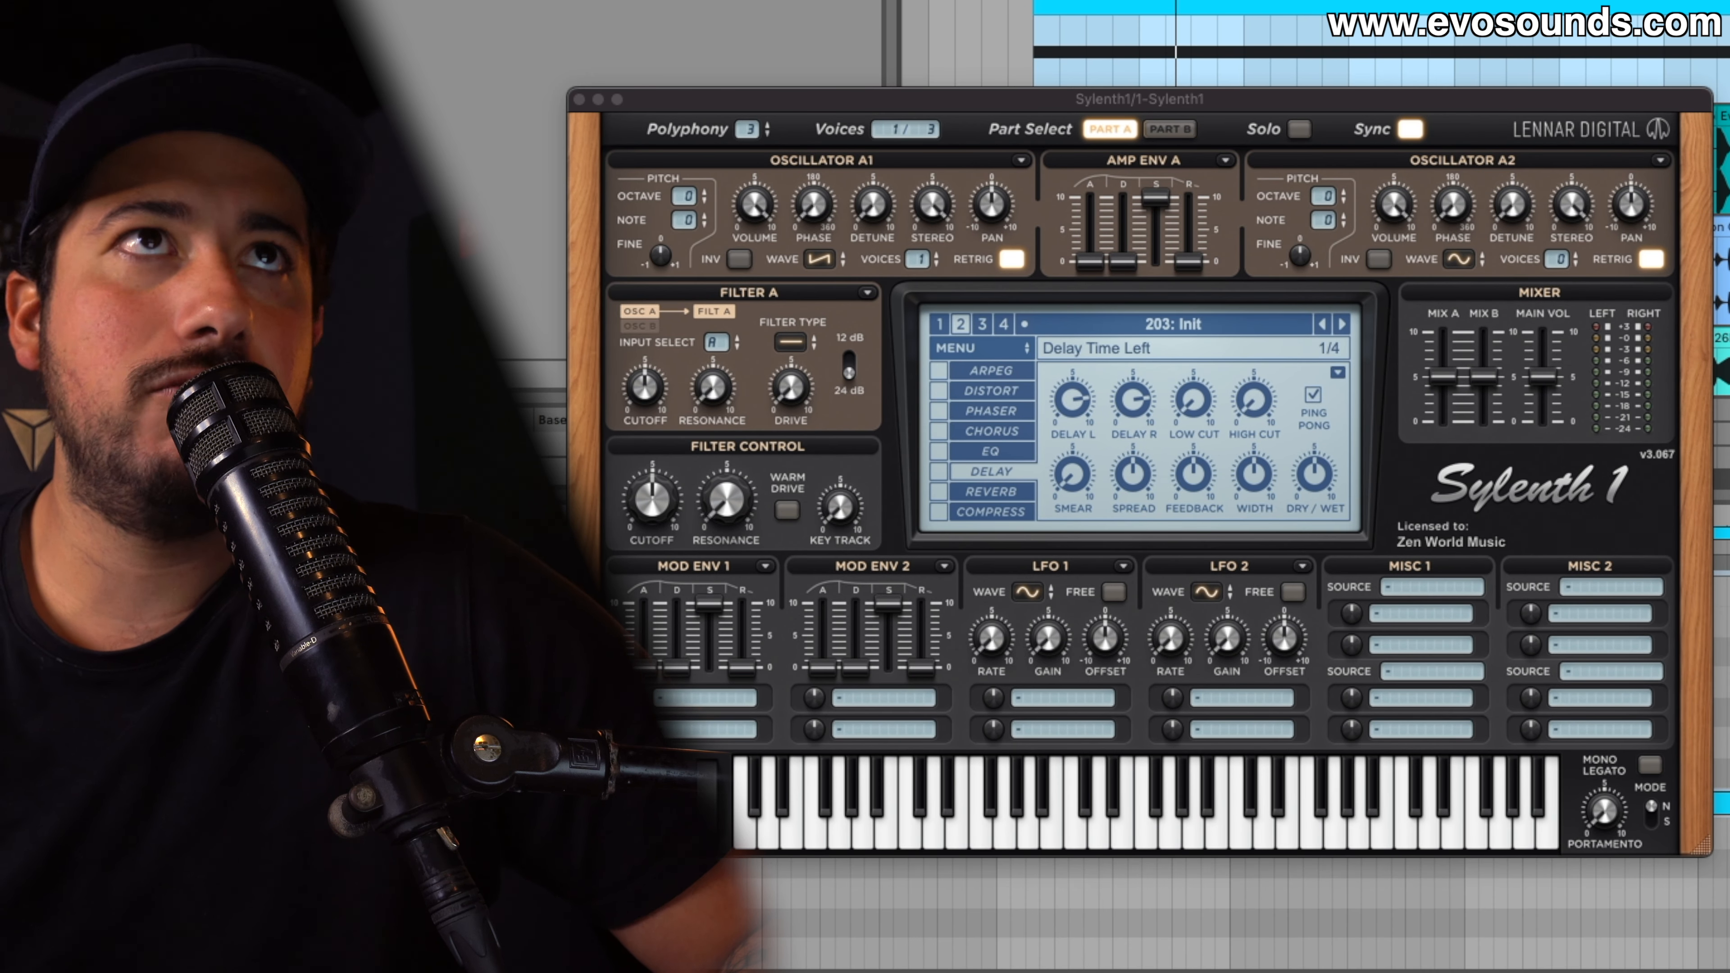
key(space)
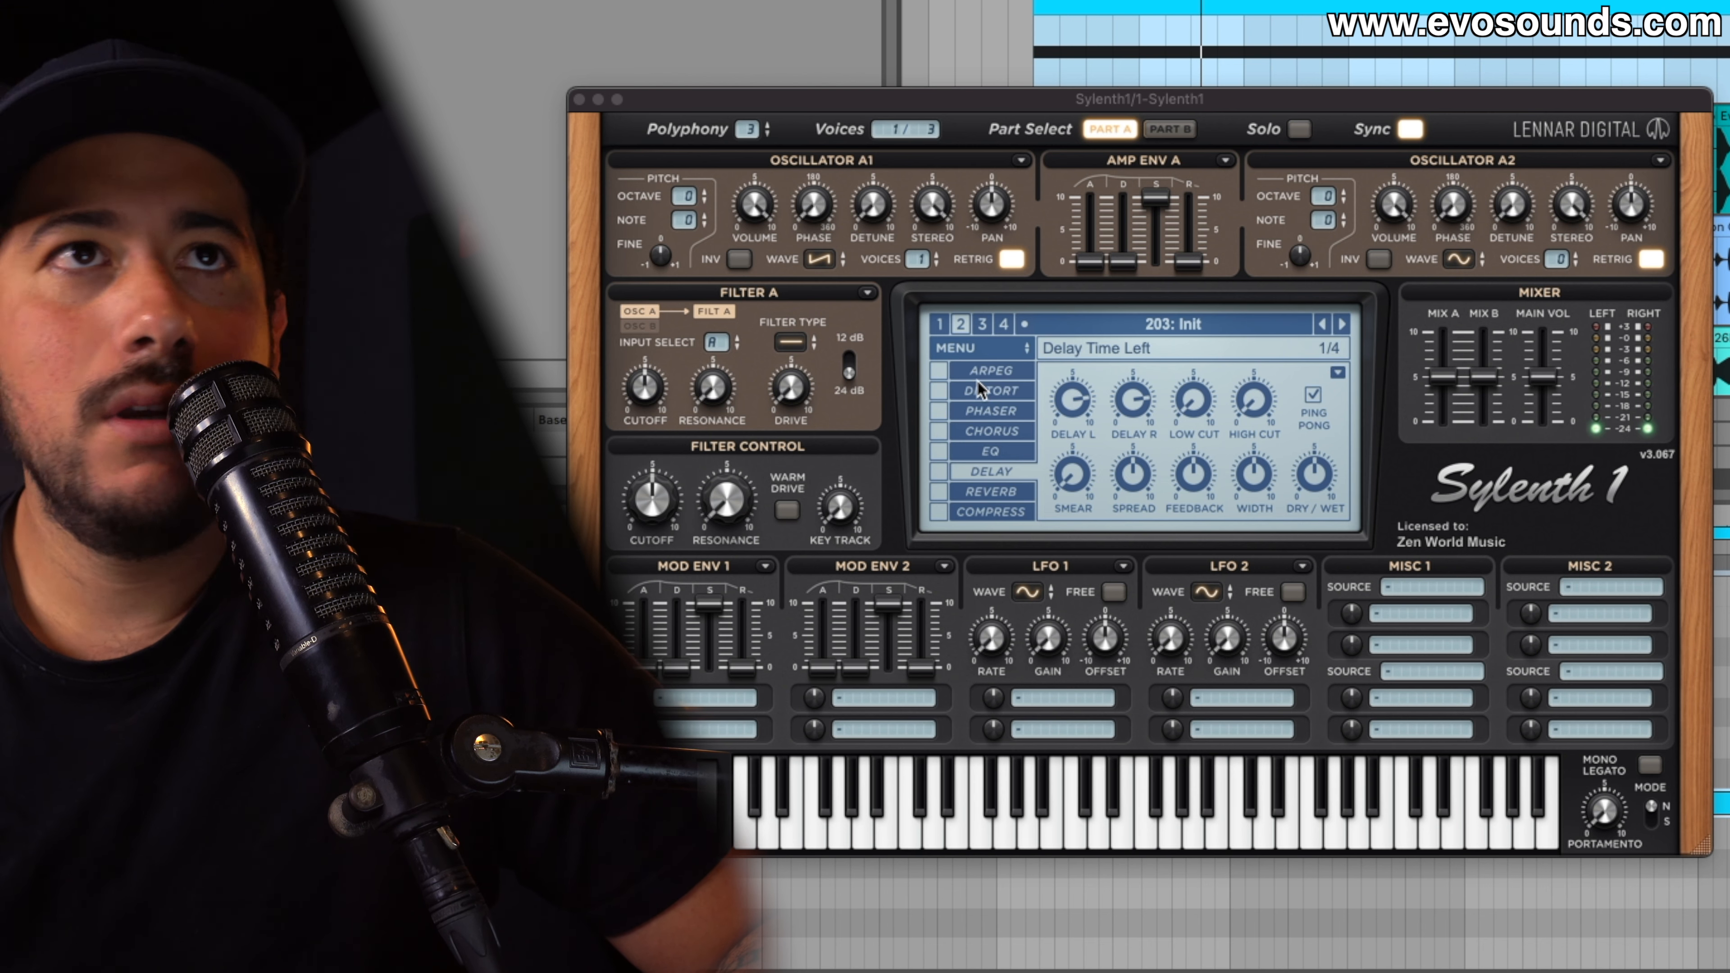
Route Step Velocity to Cutoff A and B in Misc 1 with an amount of about 6.02.
click(1443, 586)
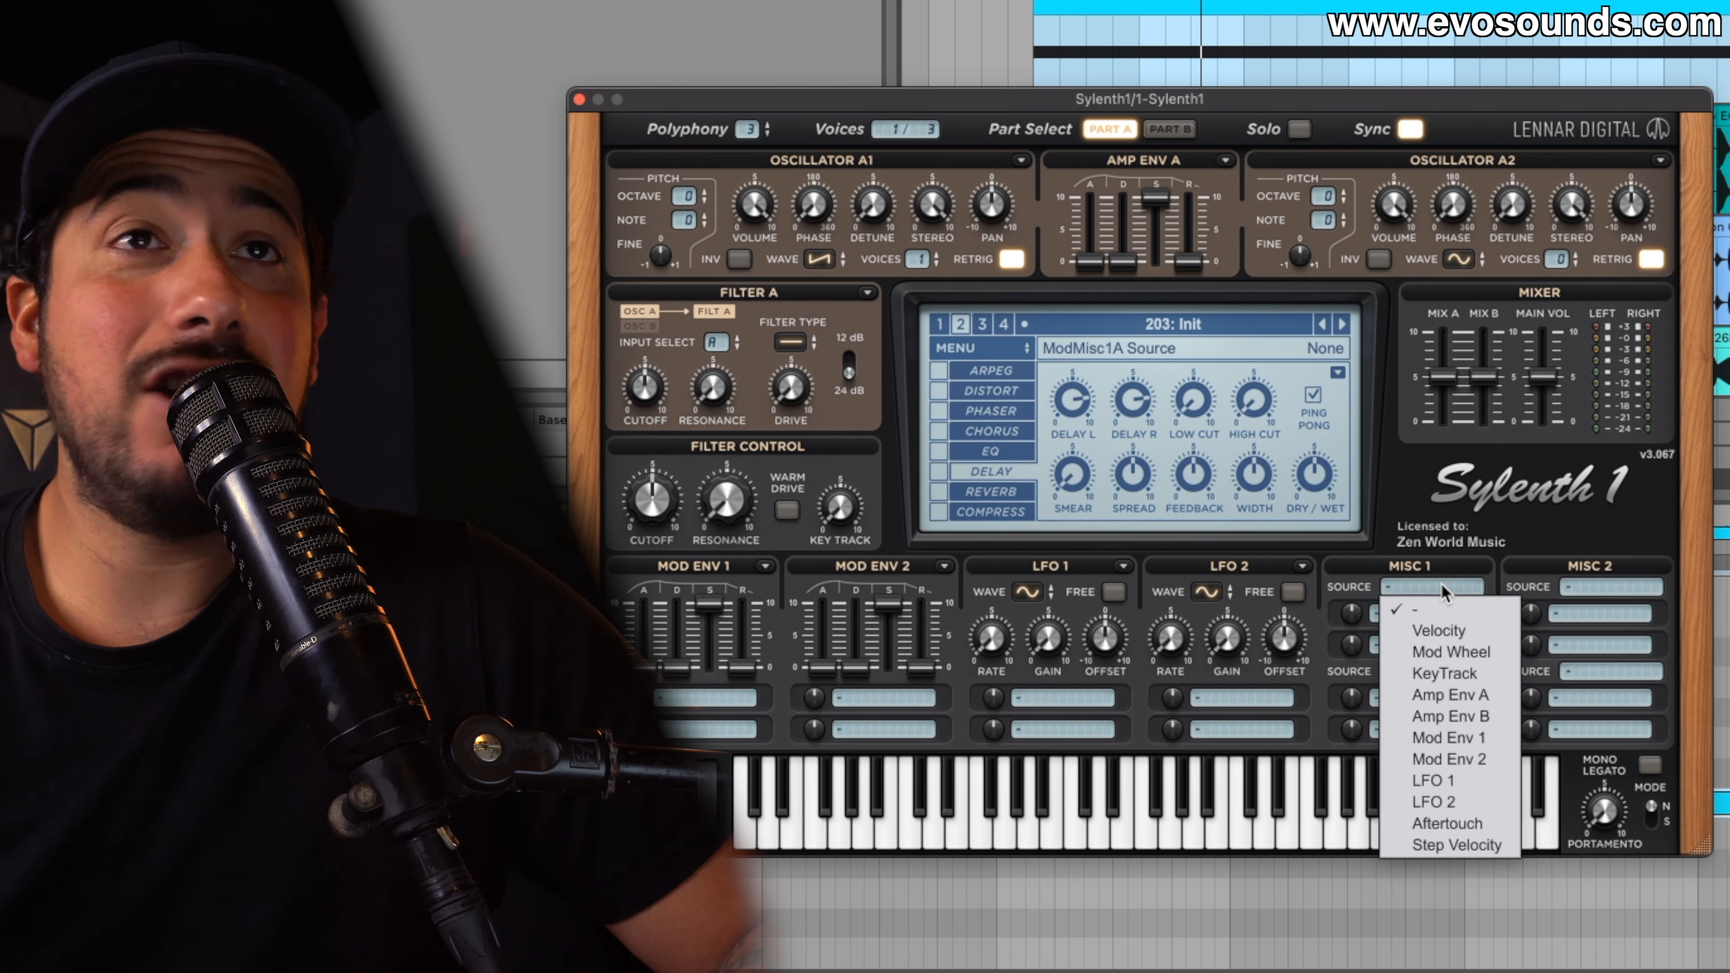
click(1487, 846)
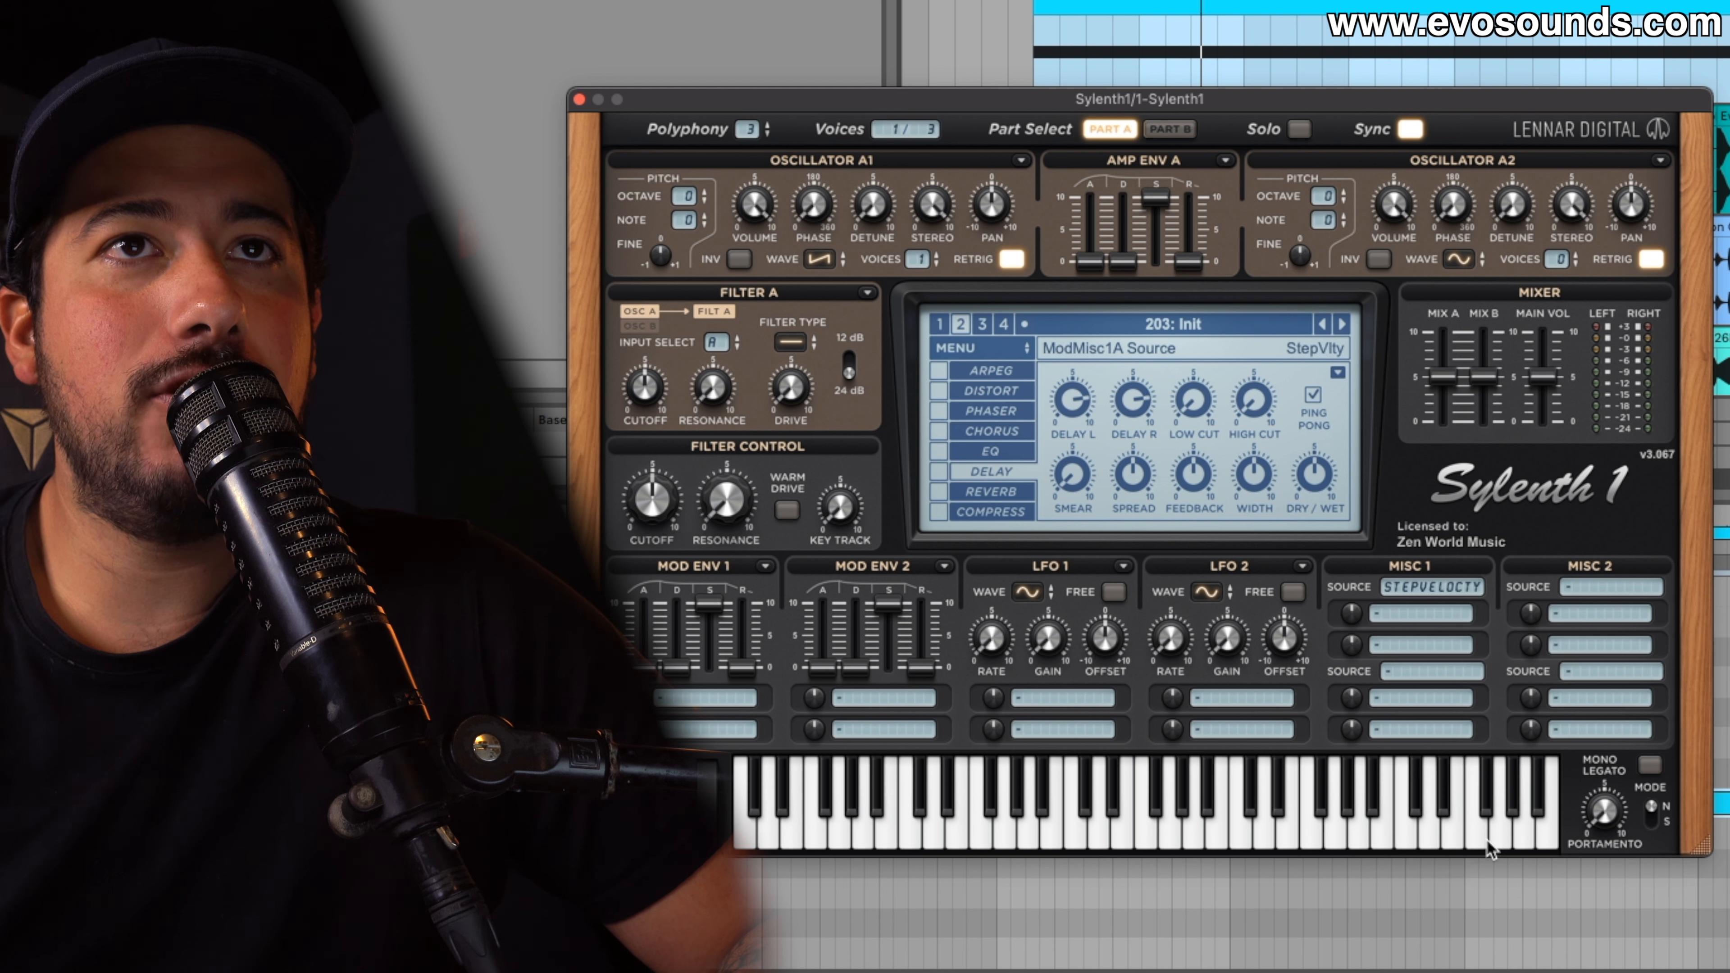
click(1397, 613)
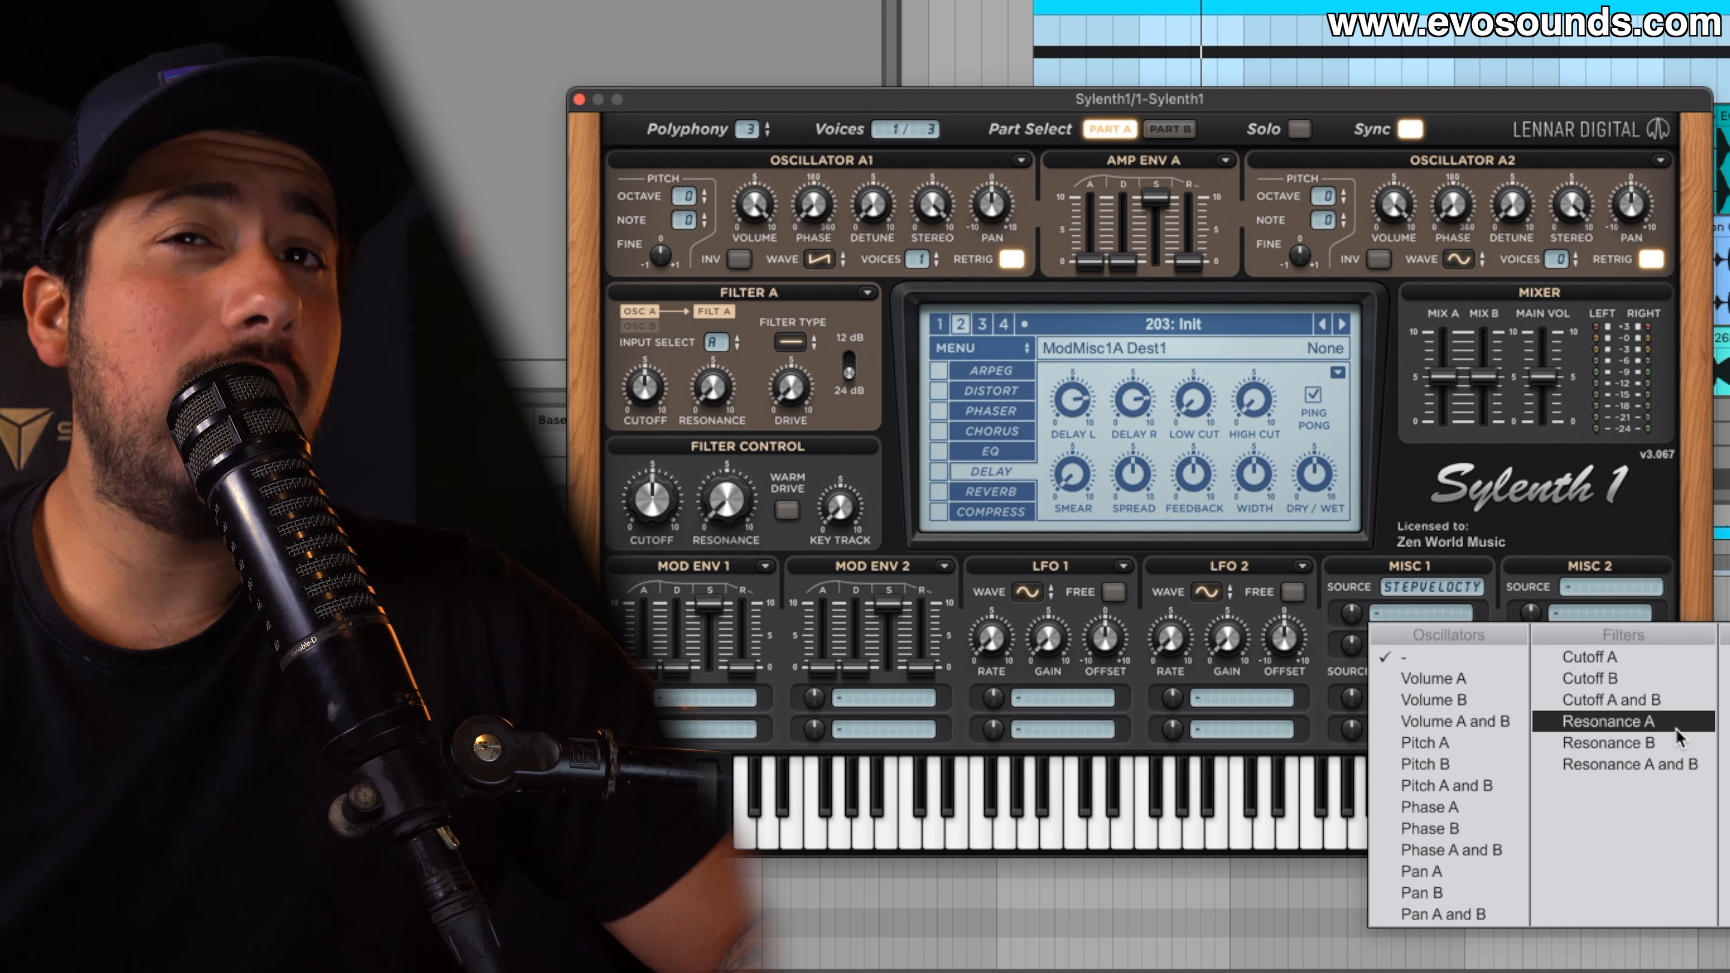
click(1611, 700)
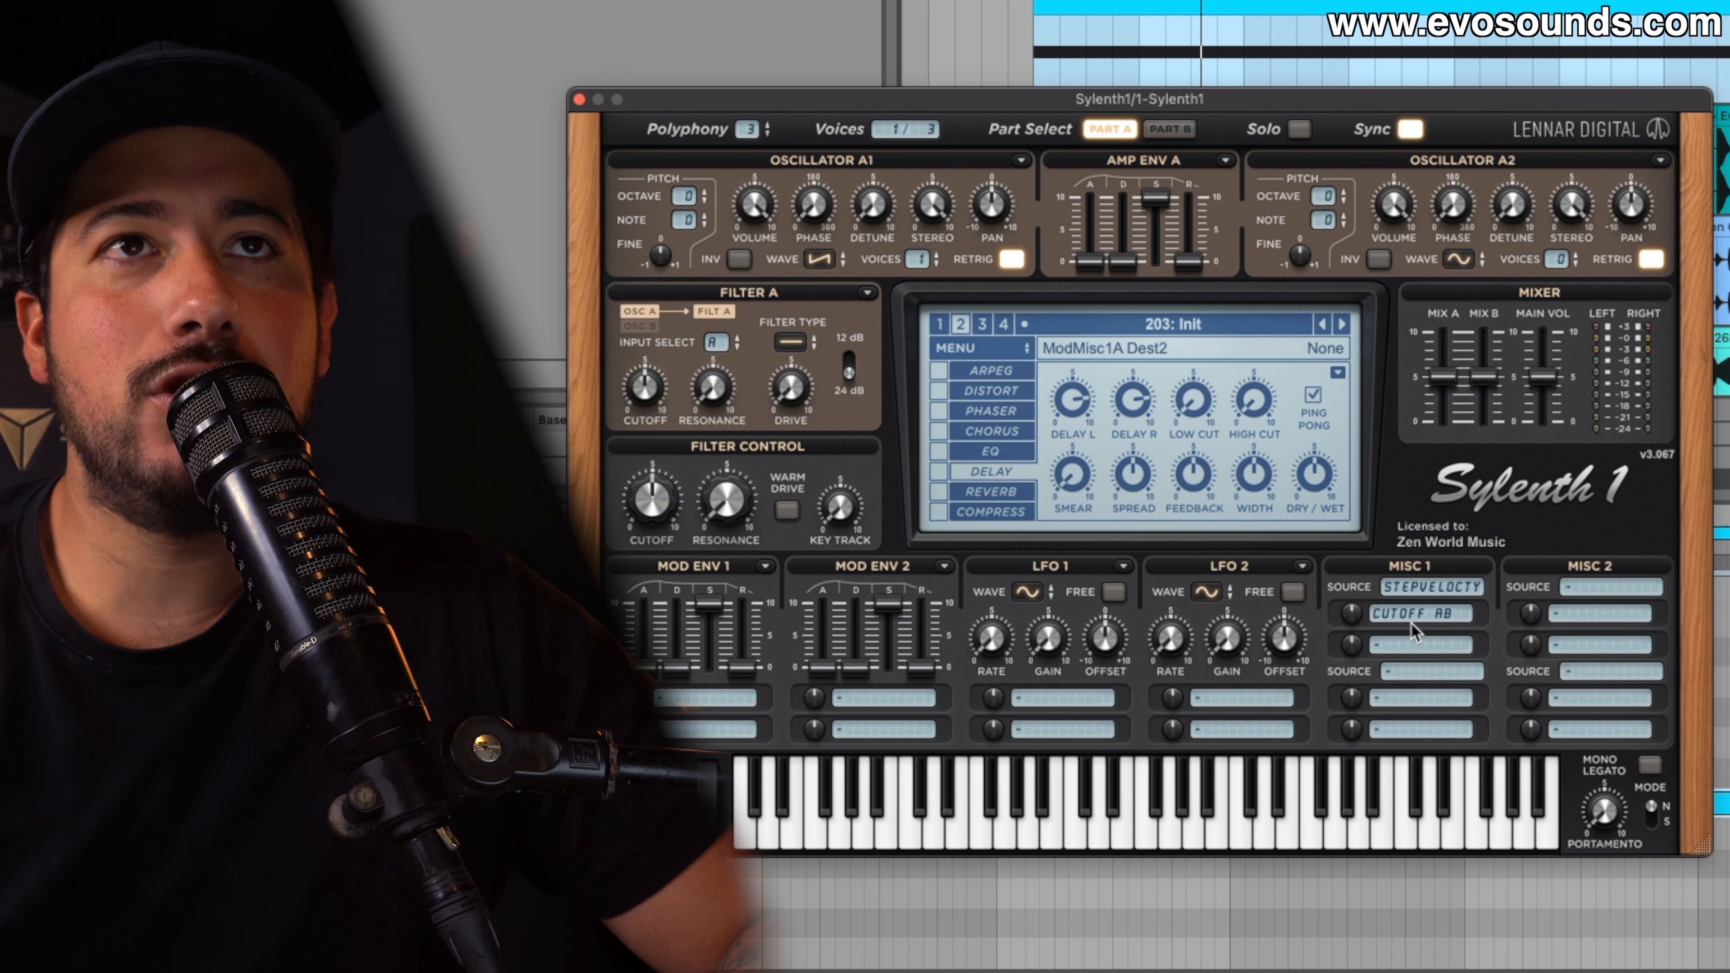
drag(1353, 614, 1376, 541)
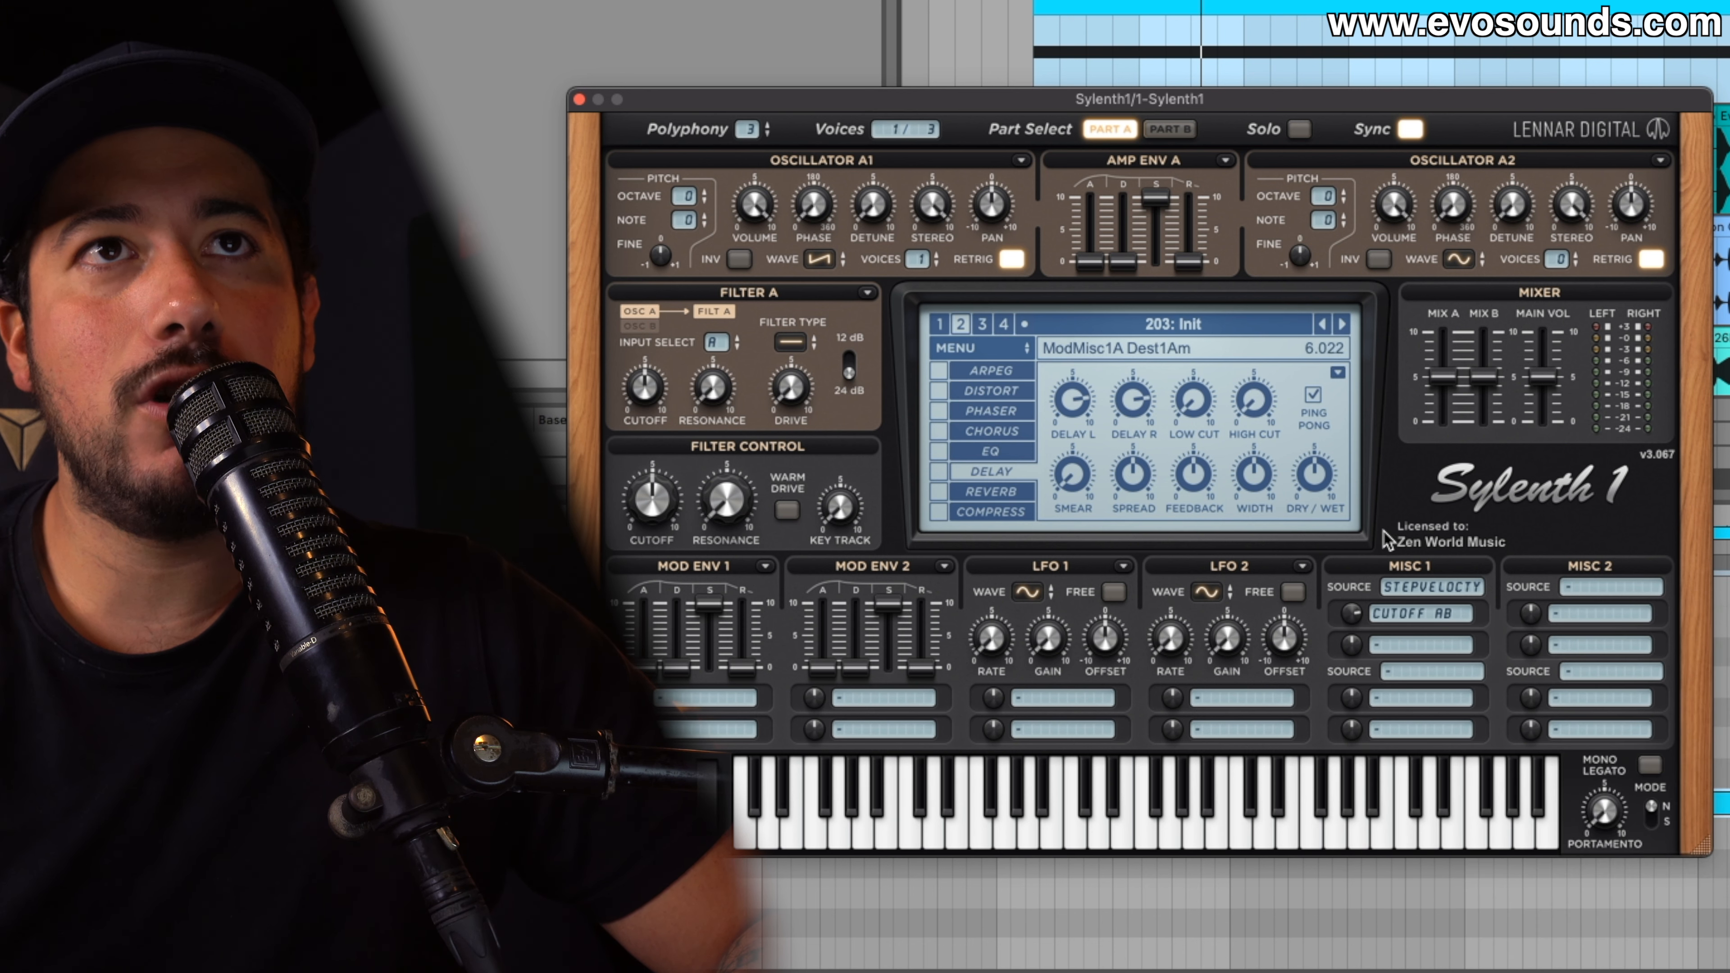
Turn on the arpeggiator and start playback.
click(976, 363)
click(940, 370)
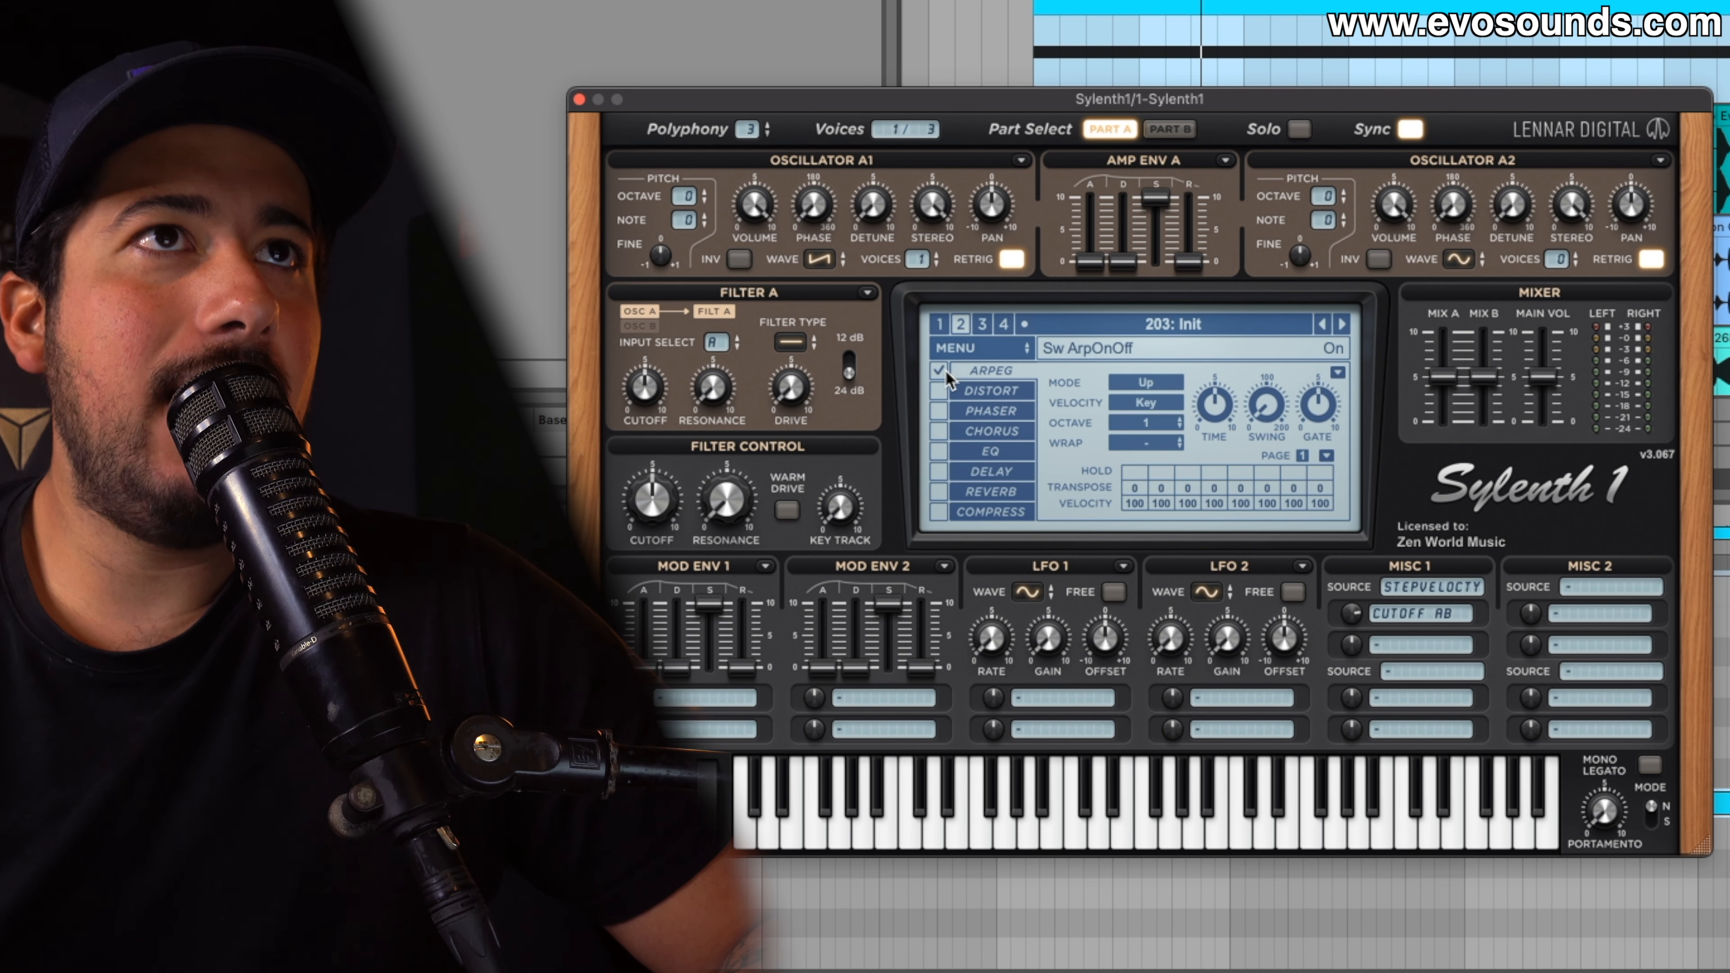
key(space)
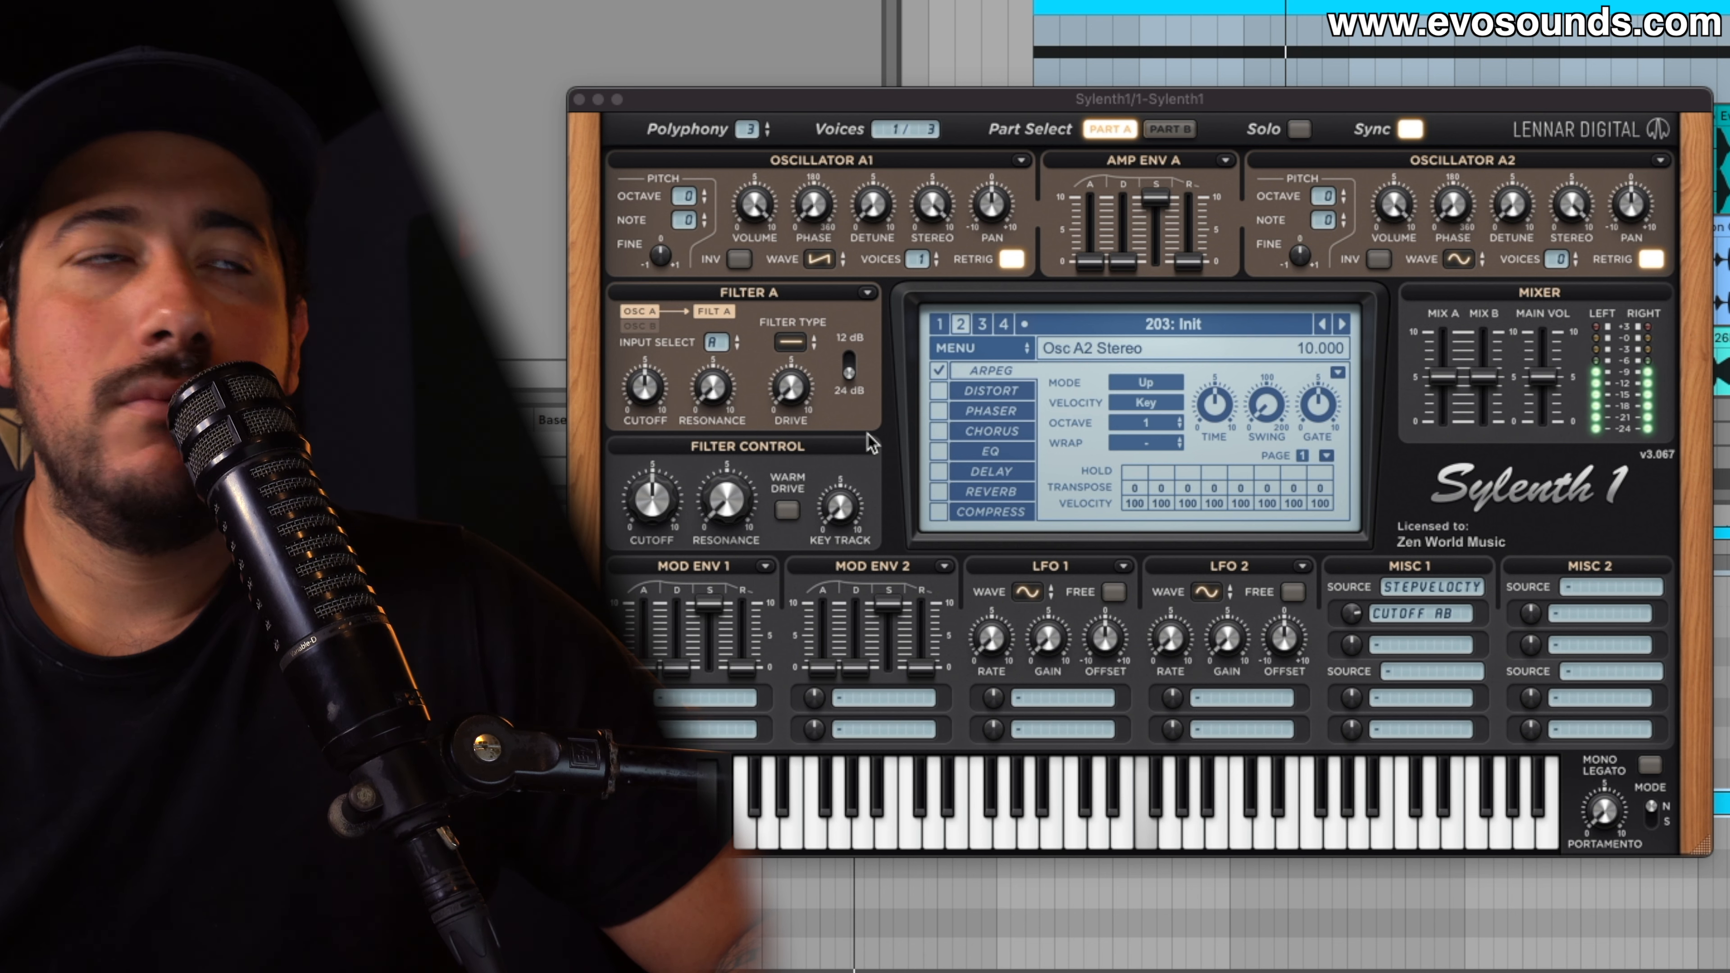
Set Filter A's type to lowpass and adjust the Filter Control cutoff and resonance.
click(792, 342)
click(804, 387)
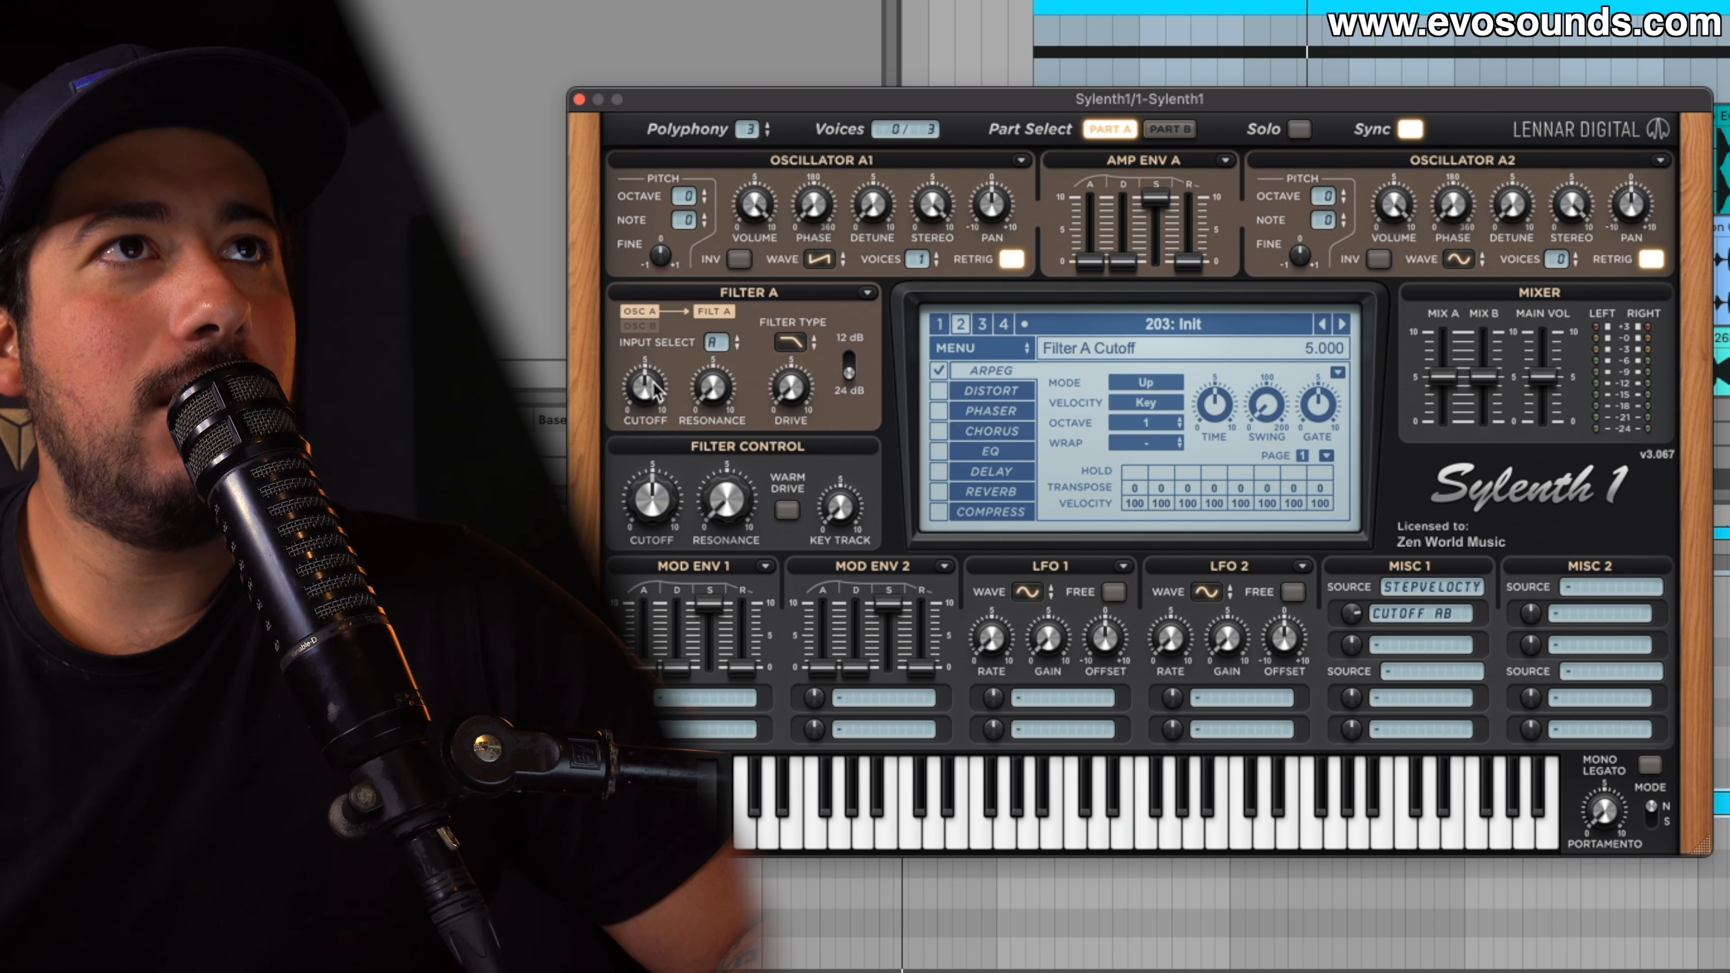
click(731, 477)
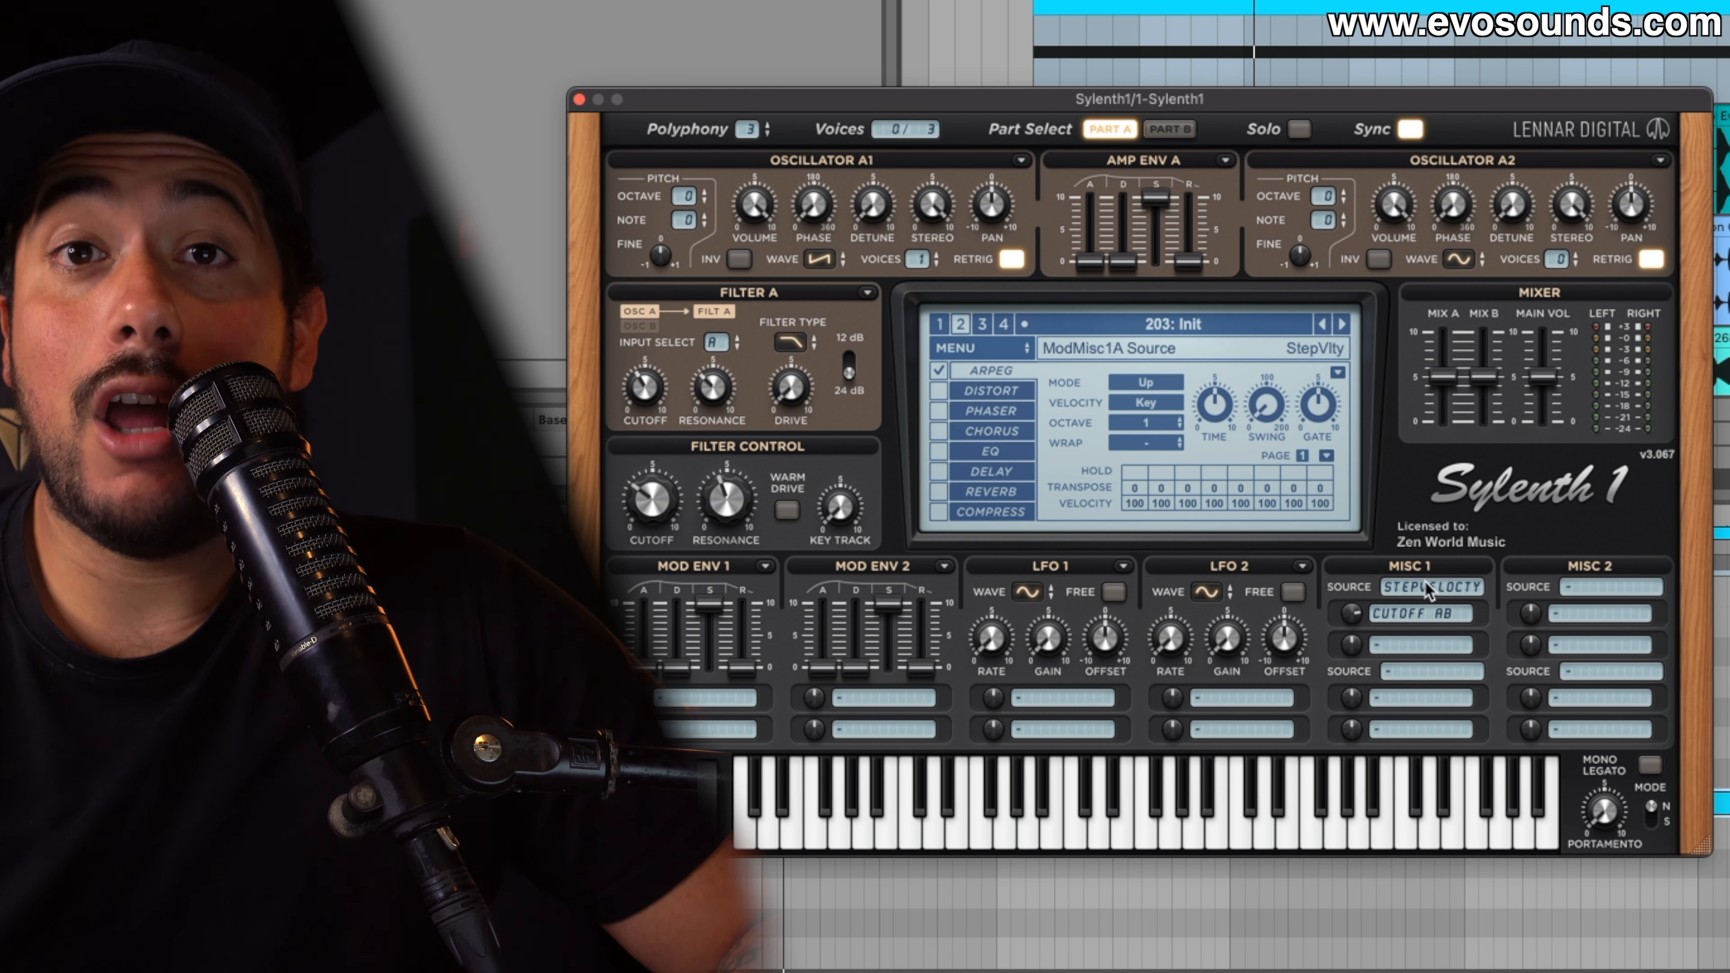
Set the arpeggiator mode to Step, lower the first step's velocity to 10 and vary the other steps' velocities.
click(1163, 387)
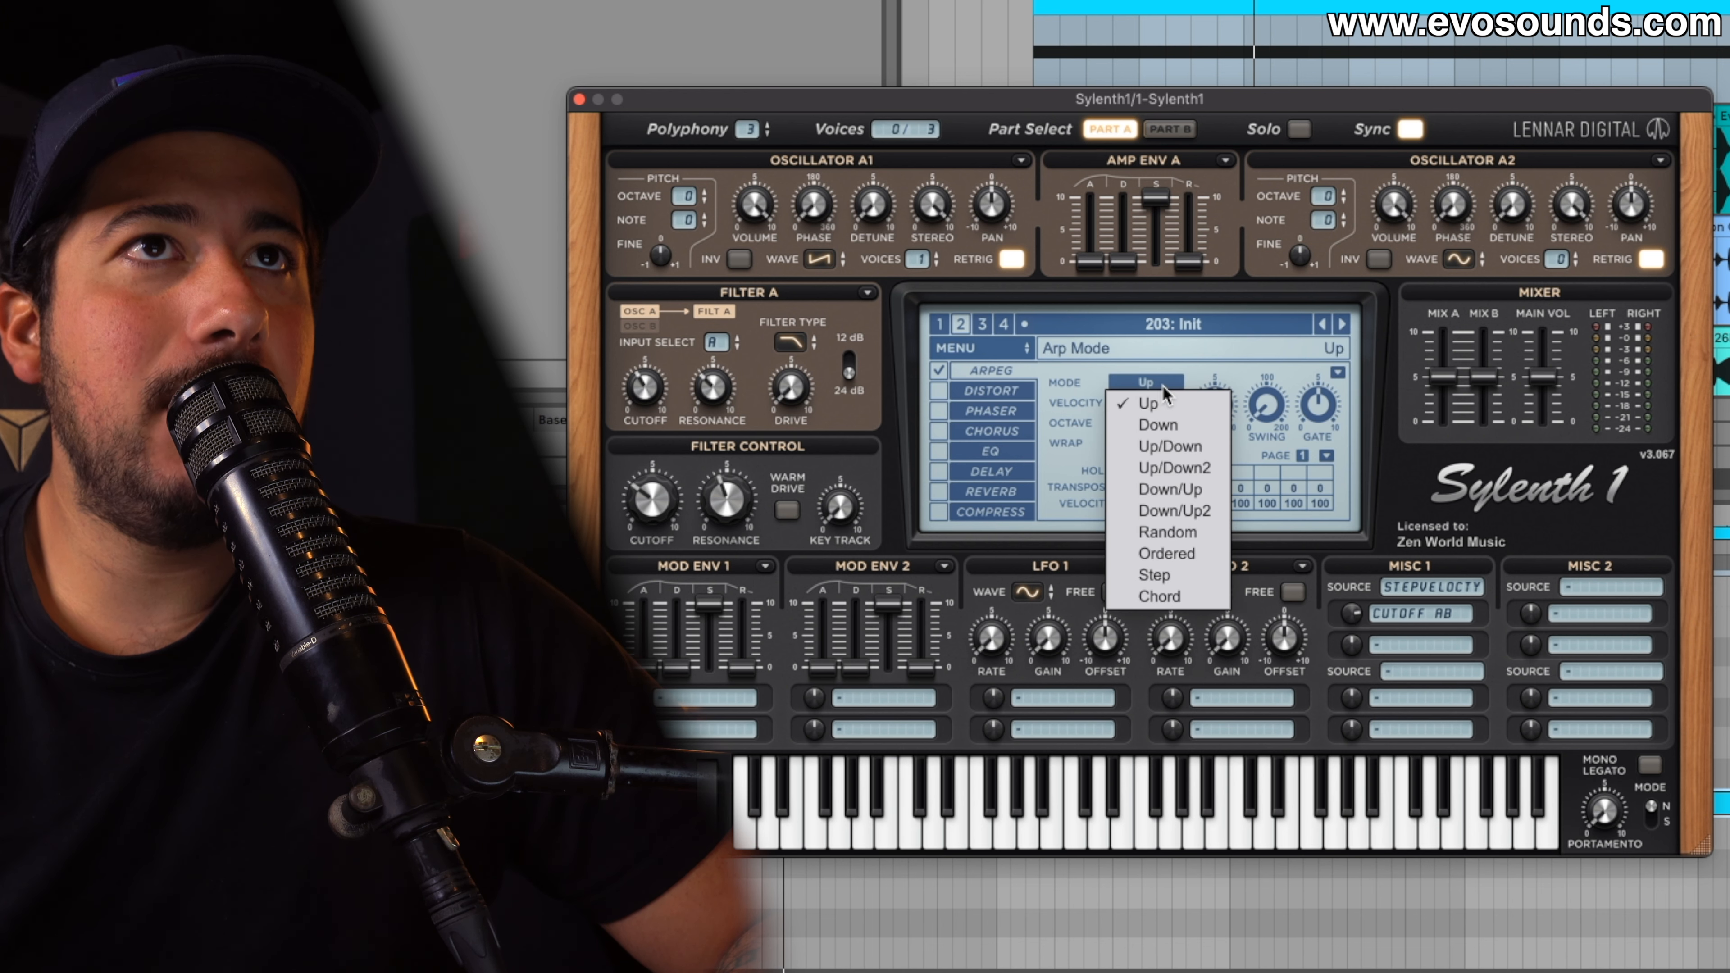
click(1177, 574)
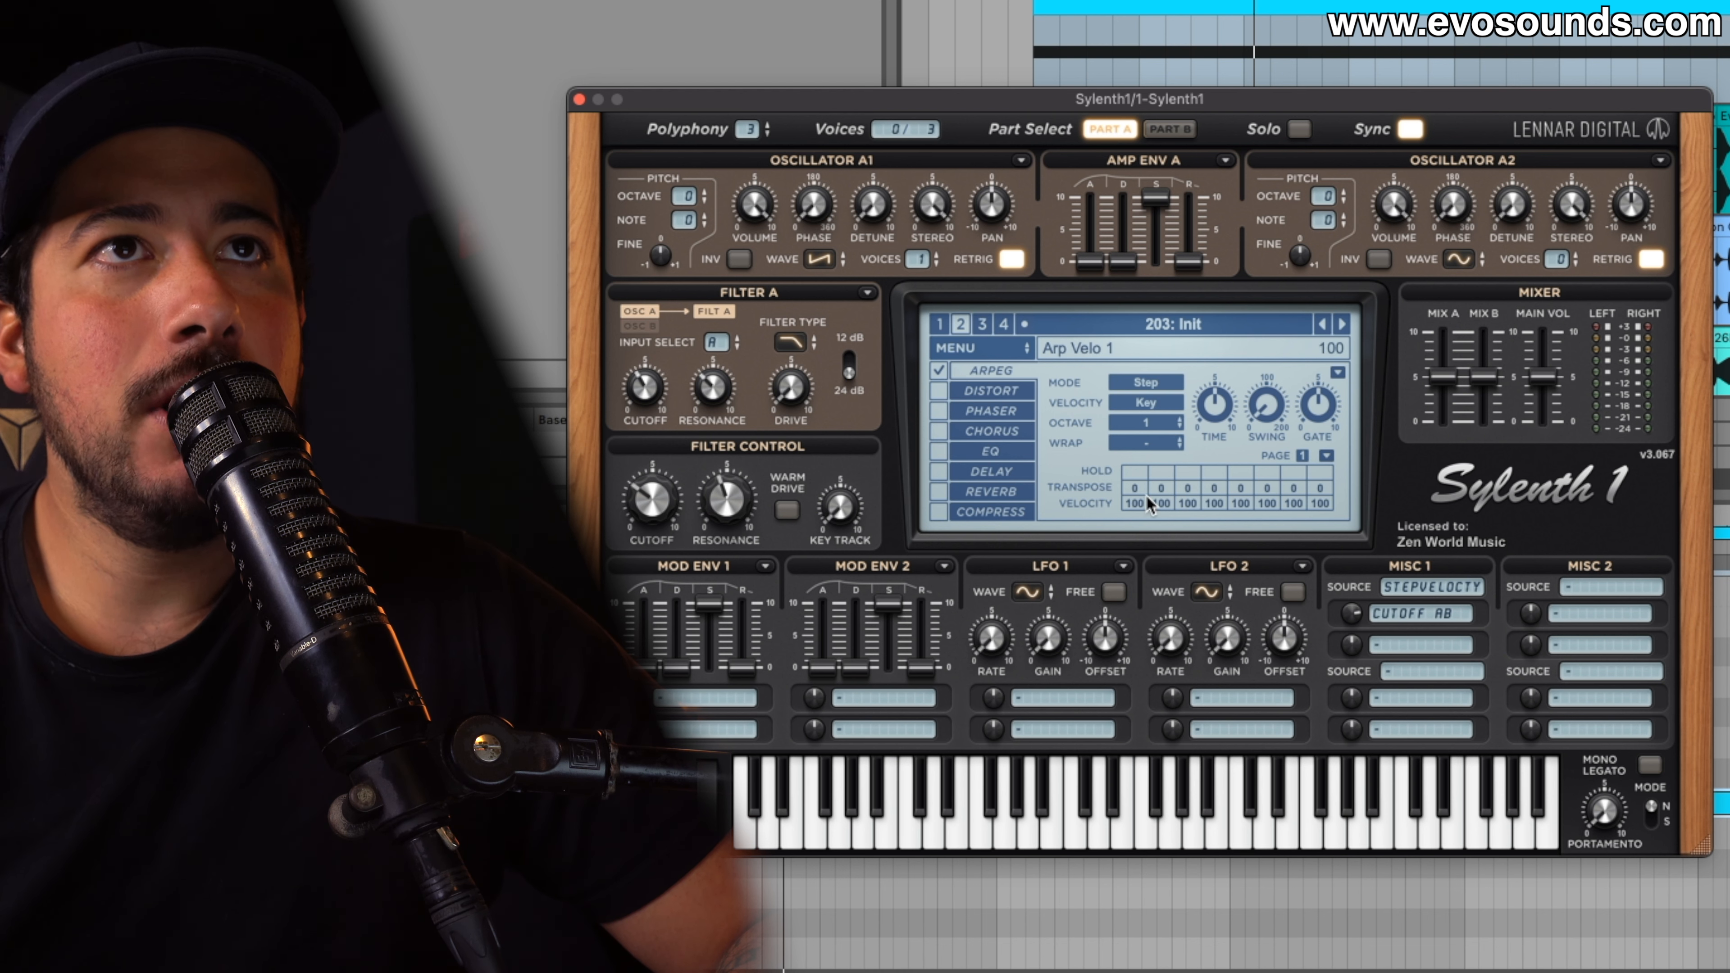
drag(1173, 496, 1173, 500)
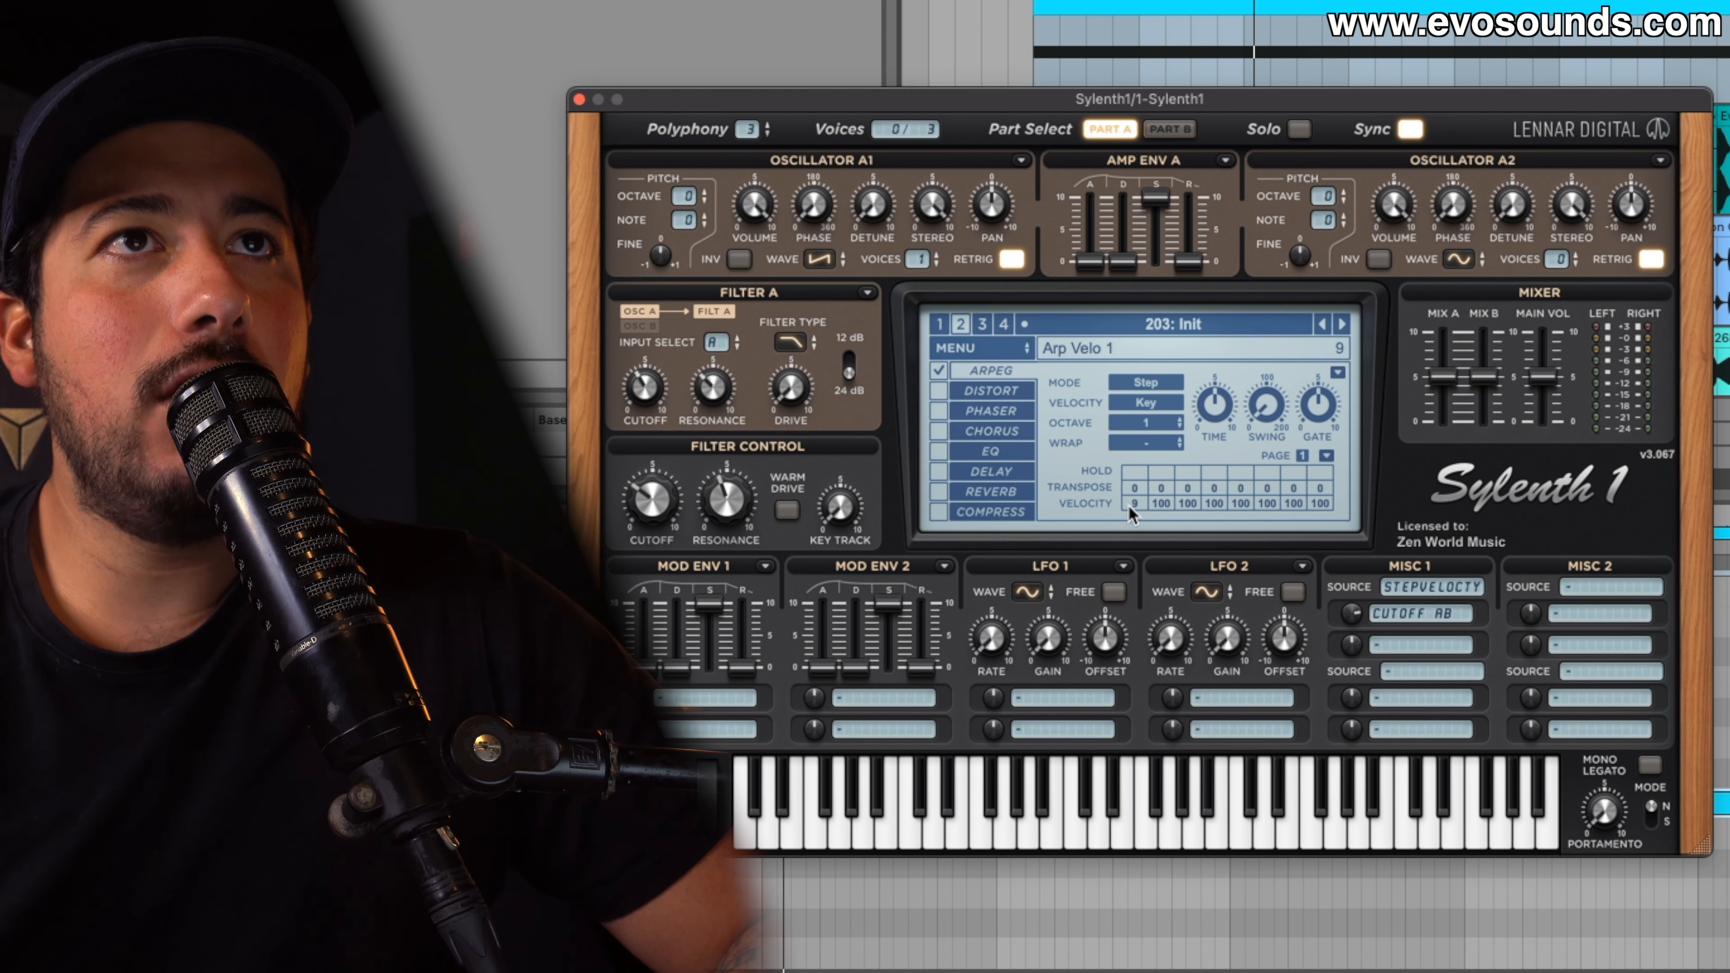
drag(1141, 499, 1145, 489)
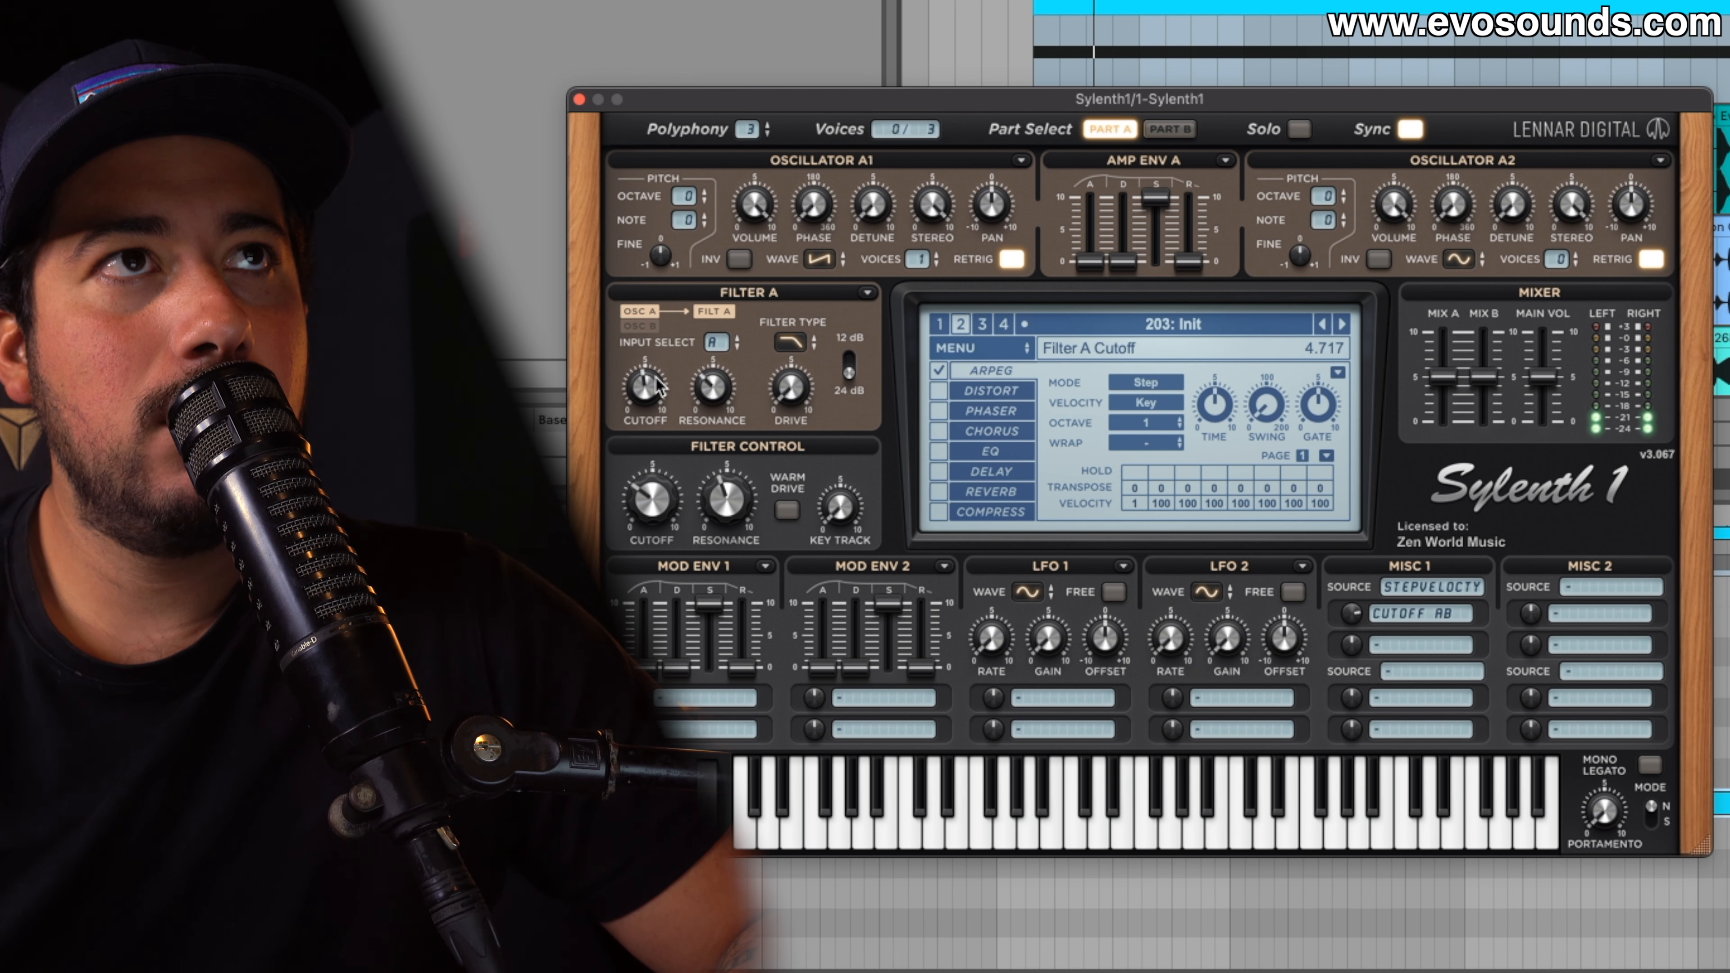
drag(1136, 504, 1148, 485)
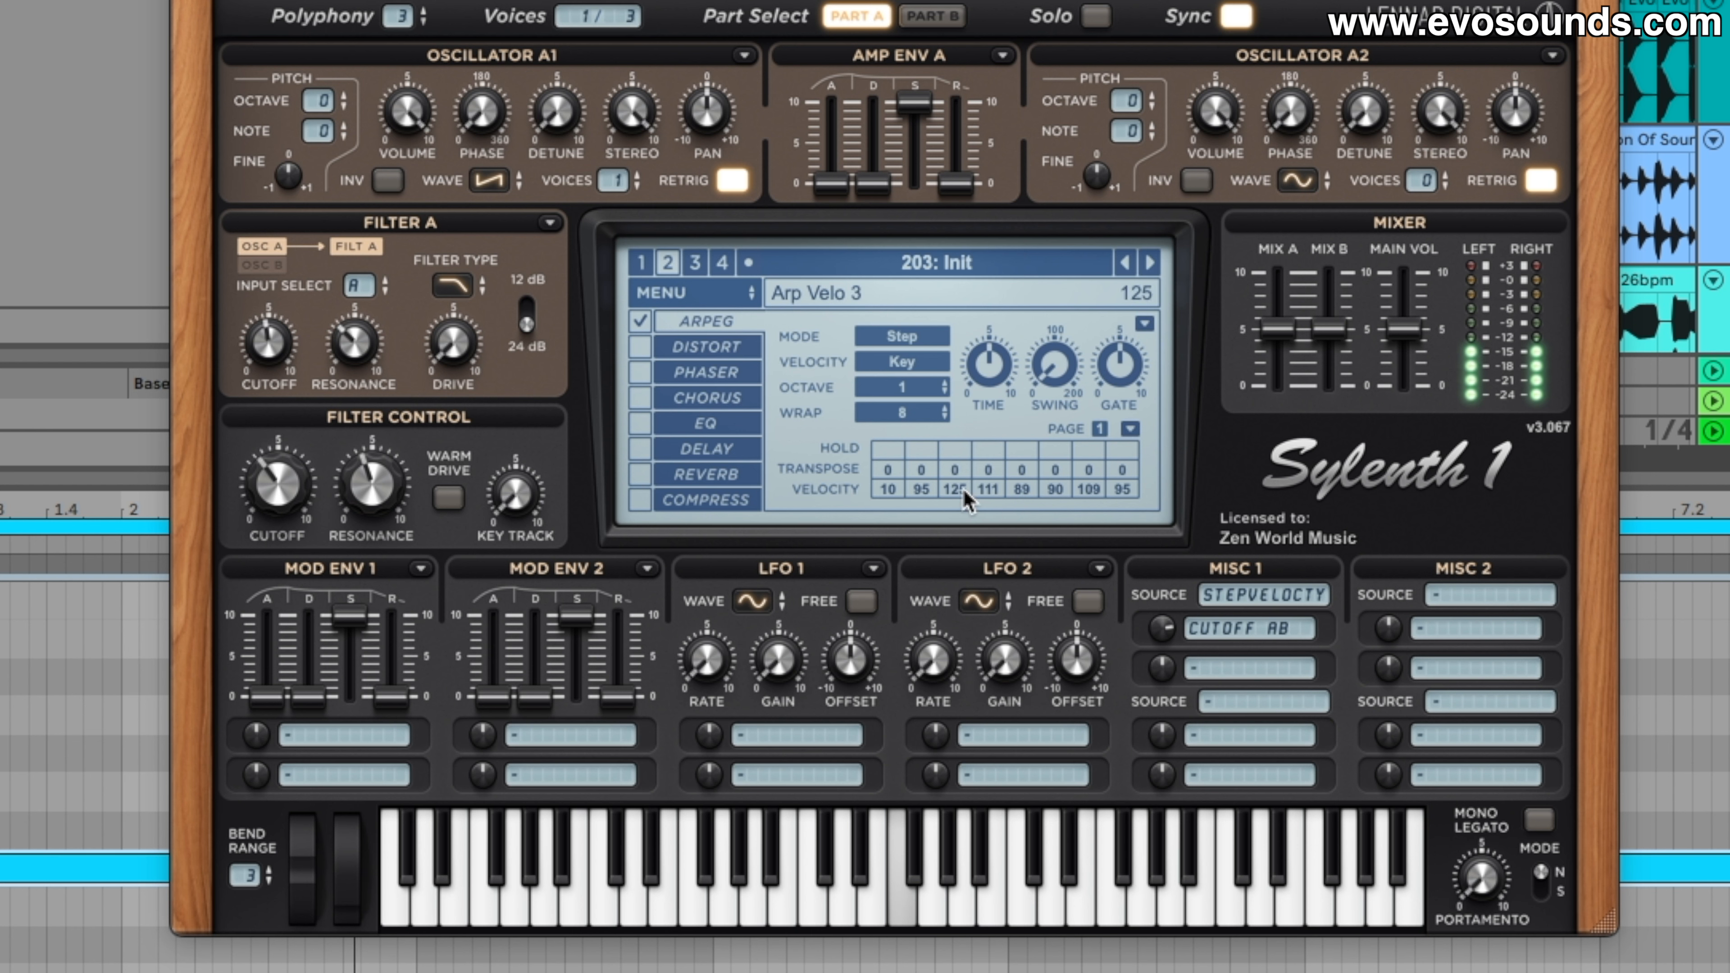
Raise the Filter Control resonance with Warm Drive on, and switch Filter A's type to bandpass.
drag(372, 484, 426, 429)
click(447, 495)
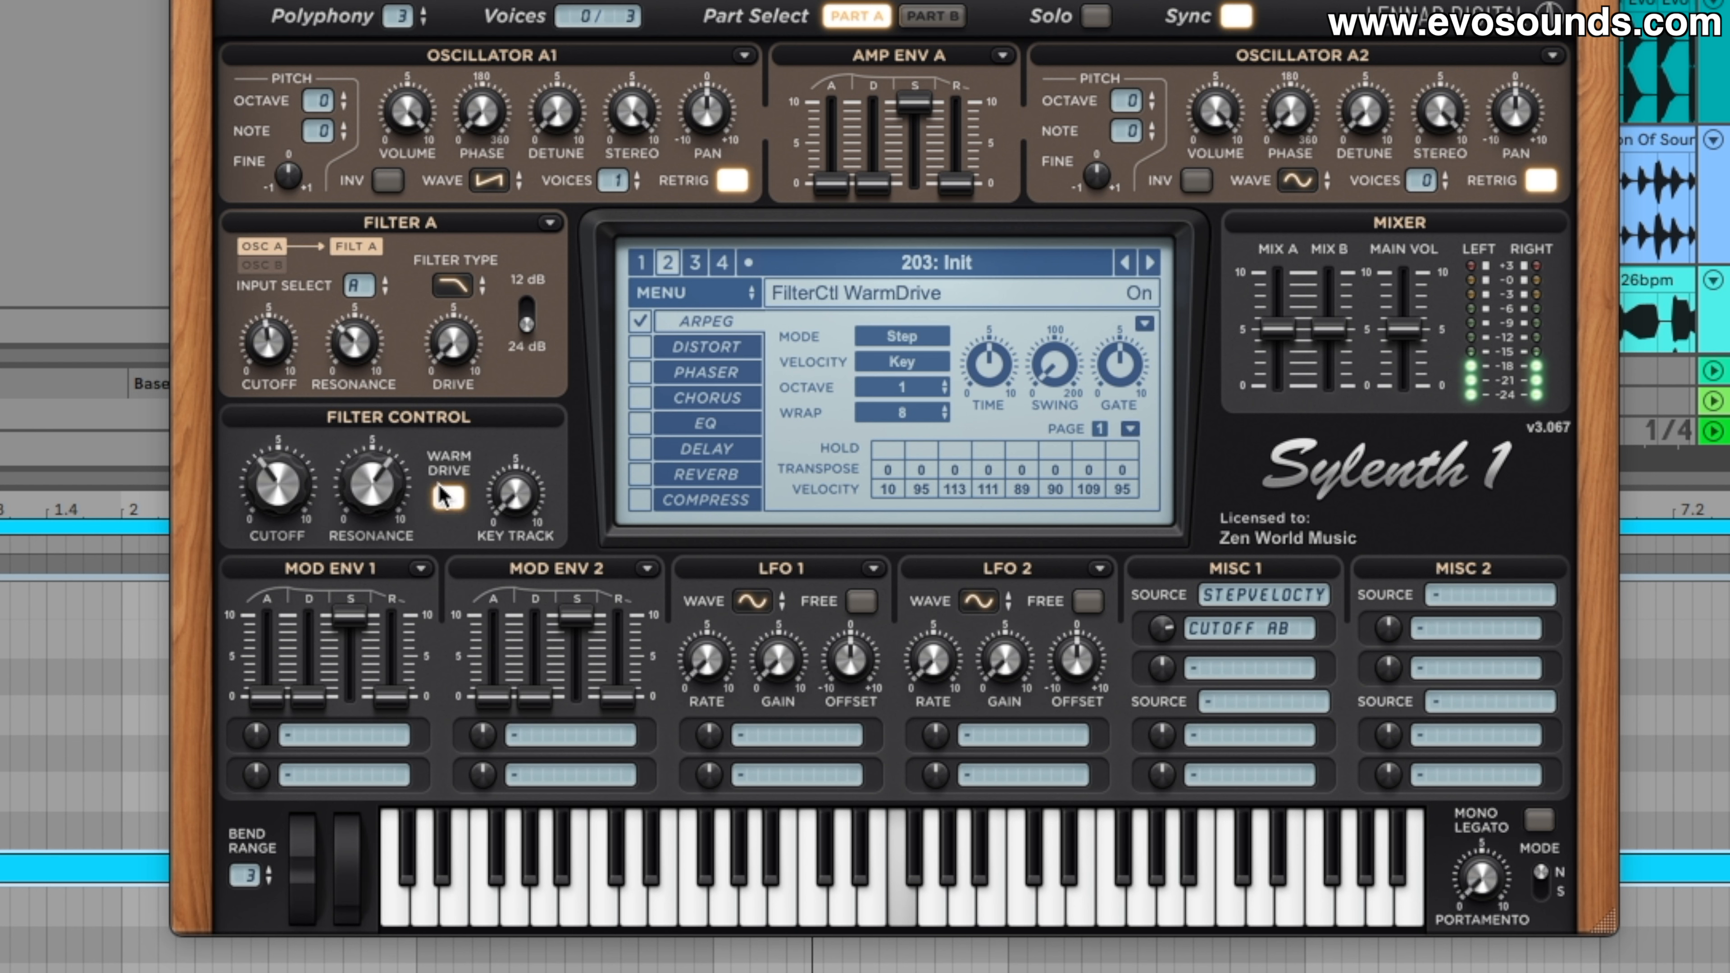
click(453, 301)
click(560, 367)
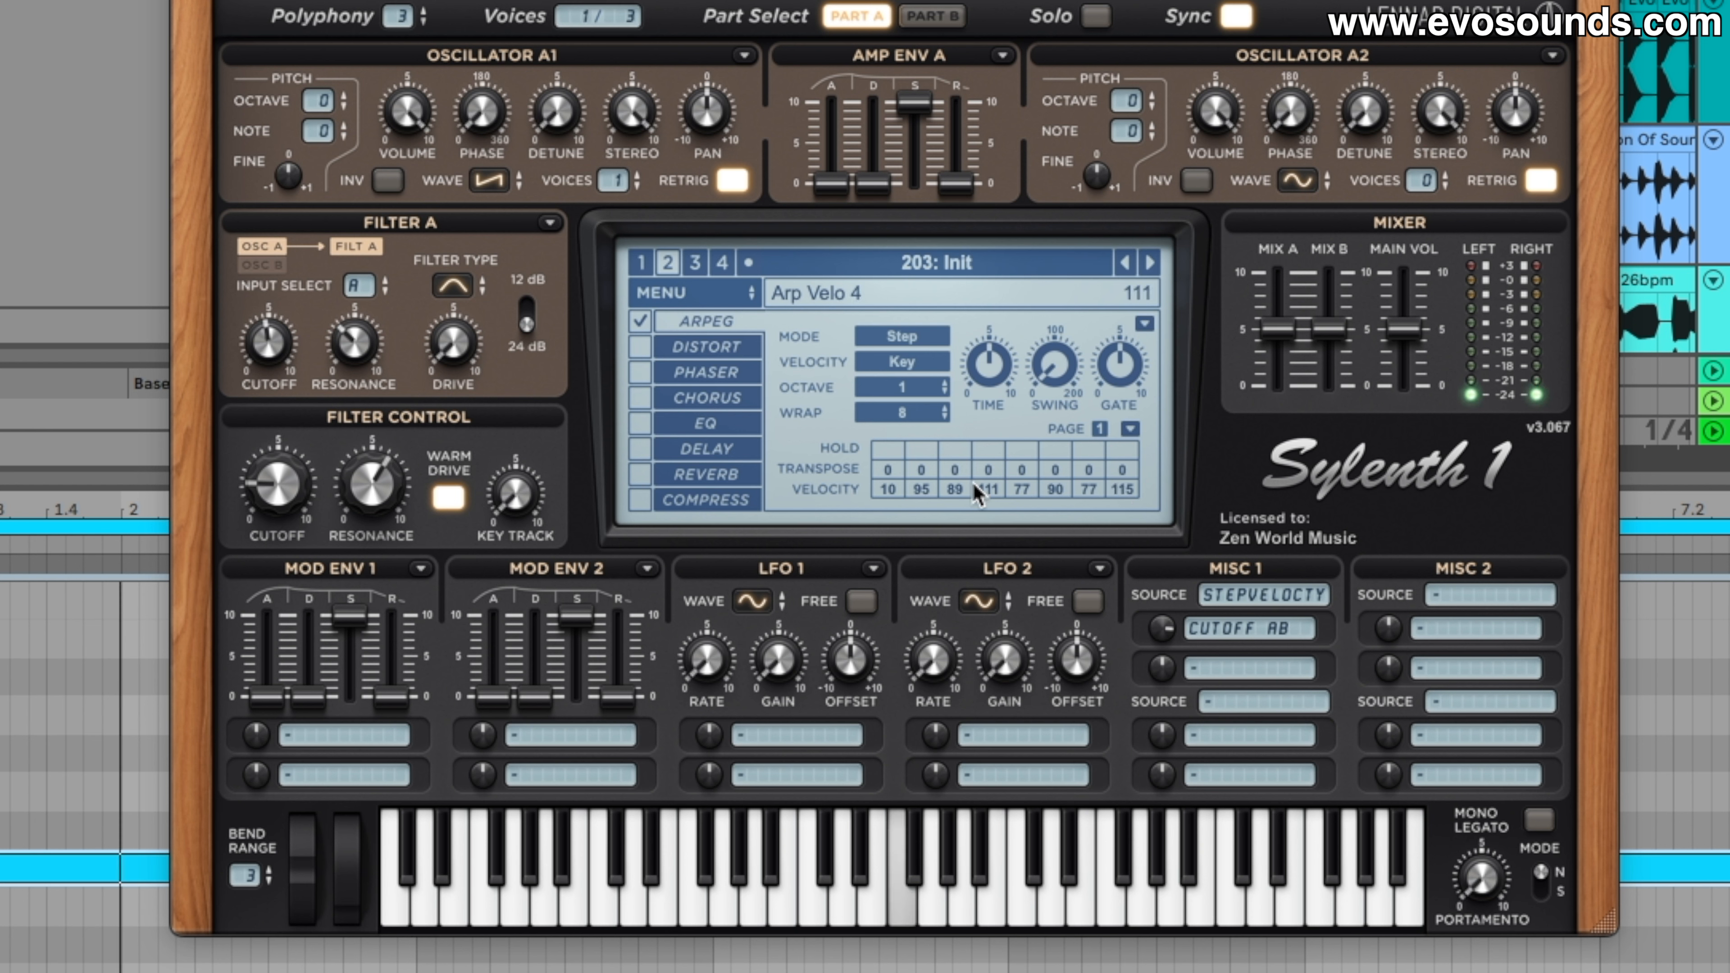
Assign LFO 1 to Pan A and B, with its rate at 1/4T and its gain raised.
click(784, 738)
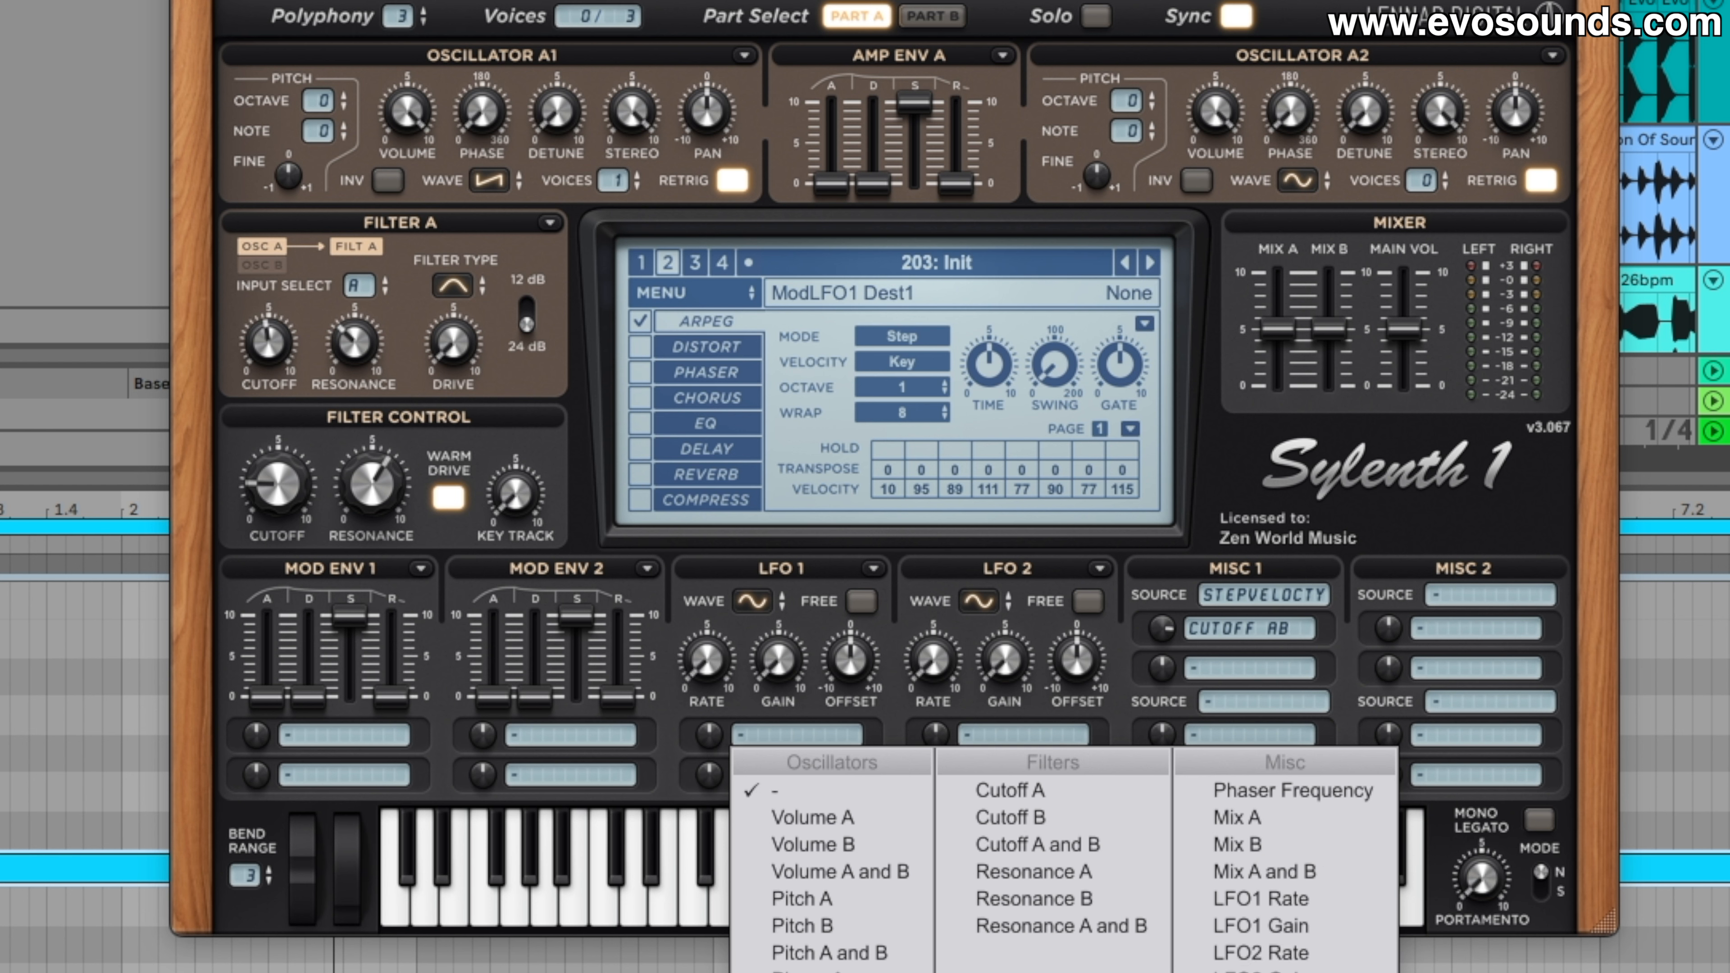
click(828, 972)
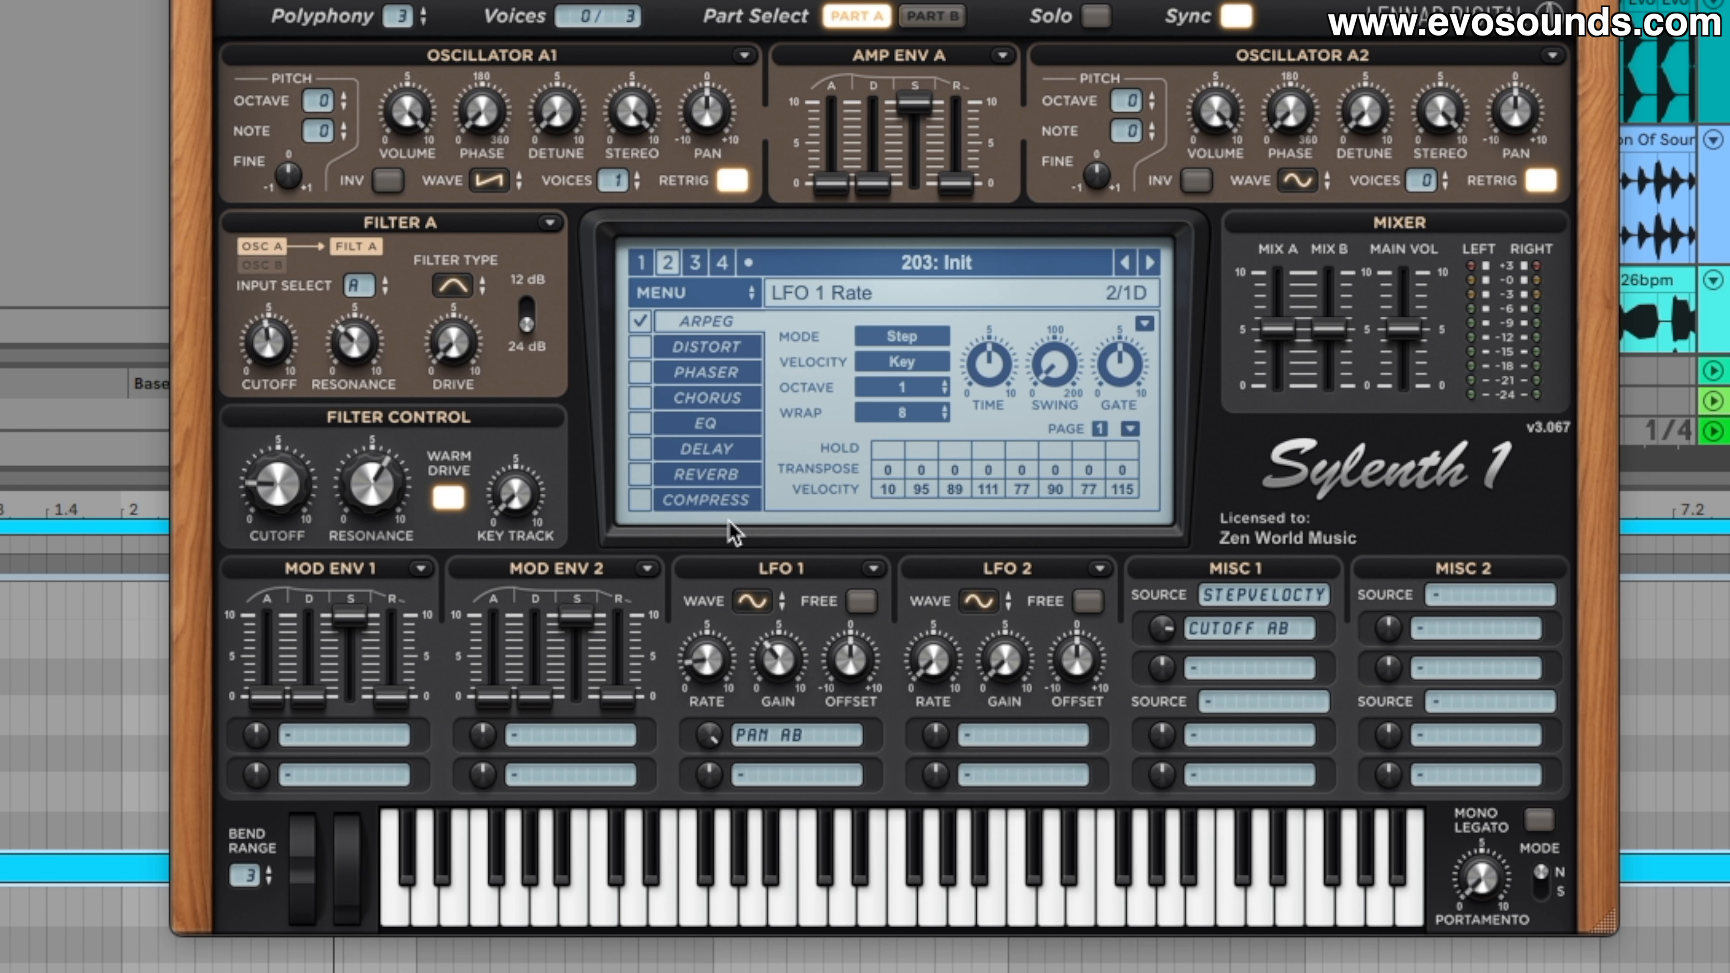
drag(729, 522, 730, 463)
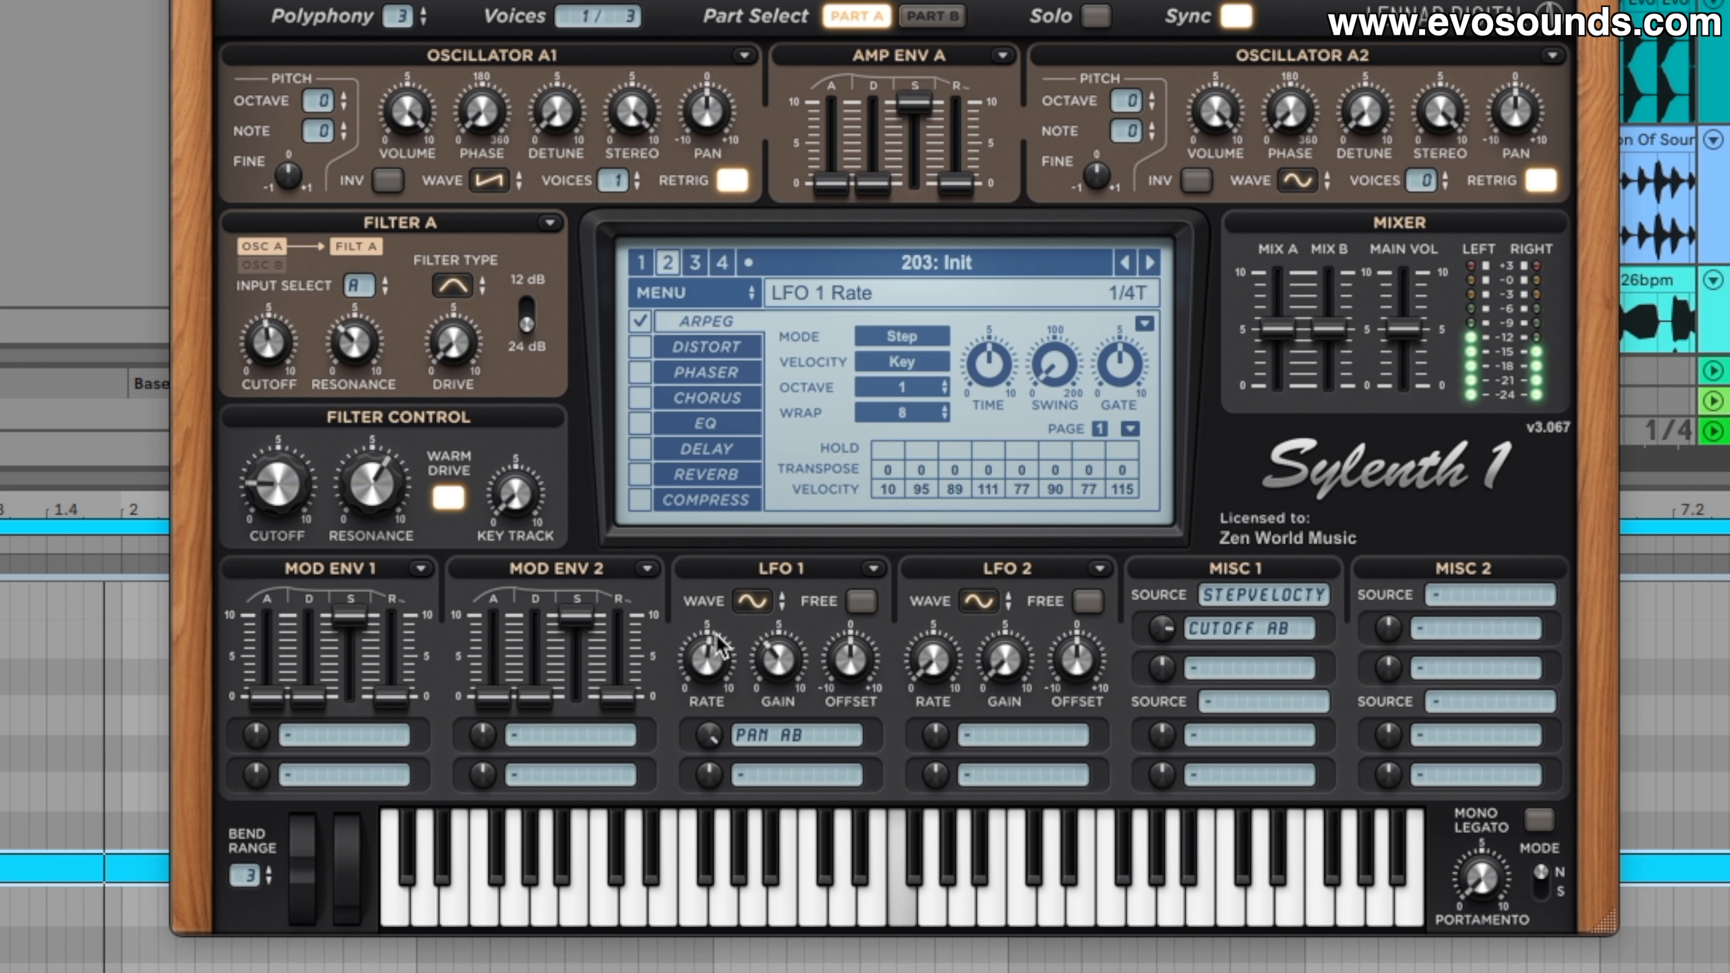
drag(788, 646, 824, 457)
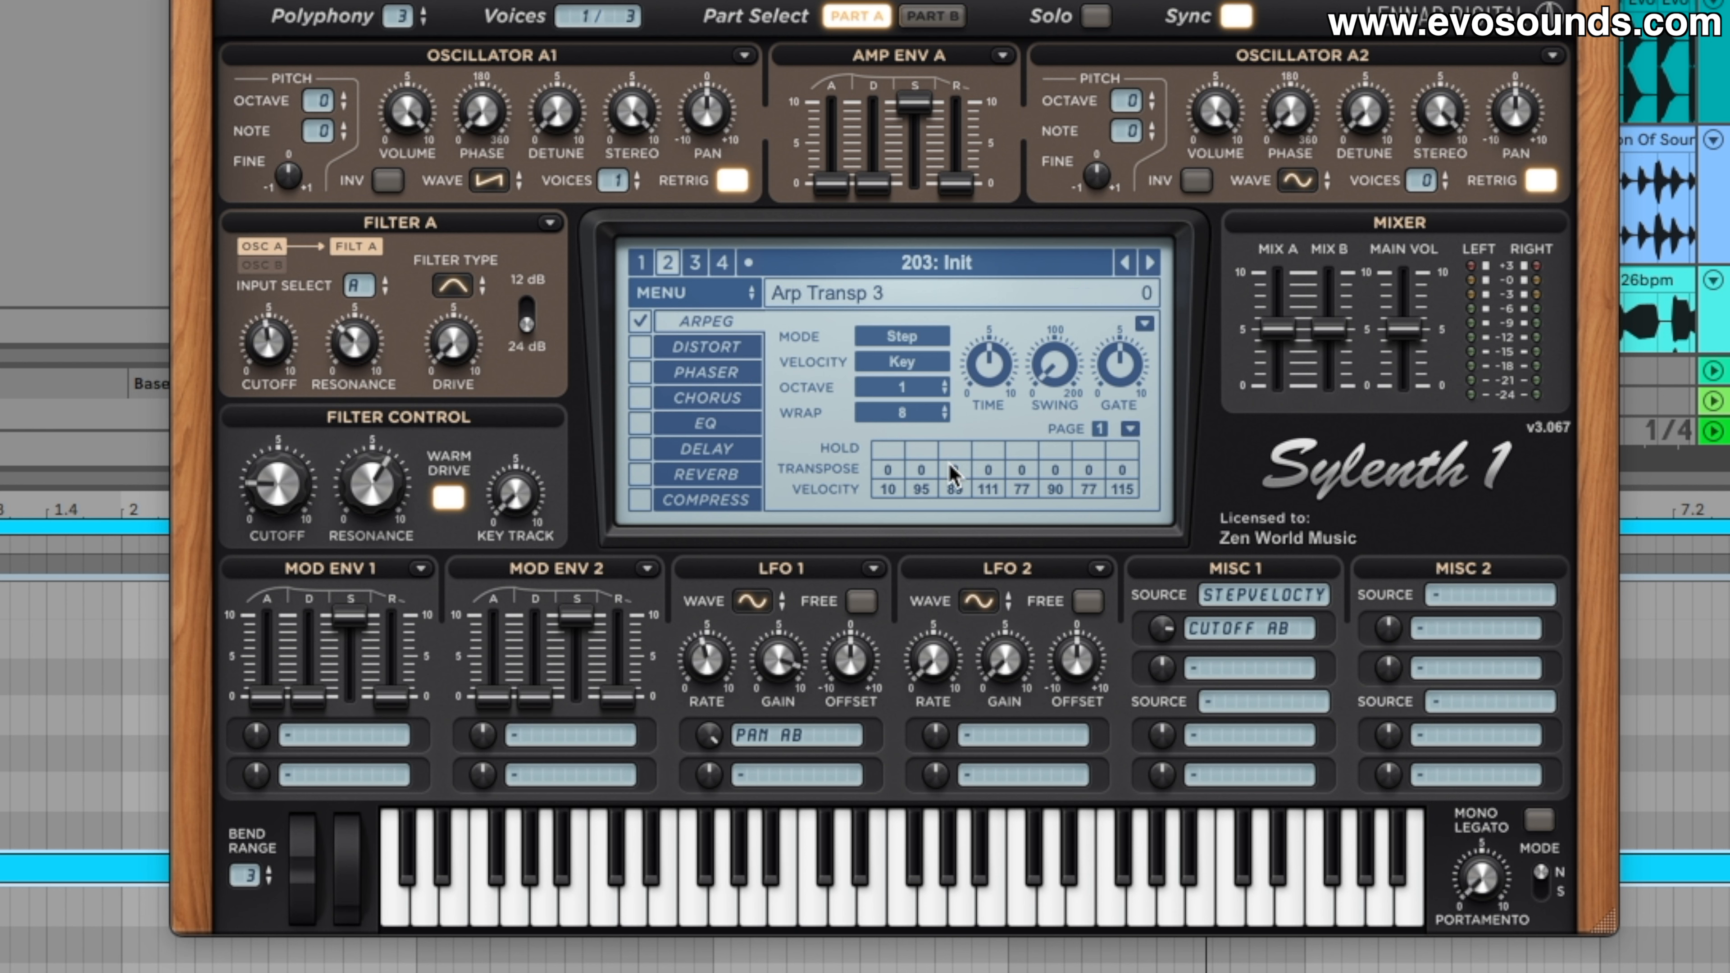
Assign LFO 2 to Pitch A and B.
click(1002, 738)
click(1008, 954)
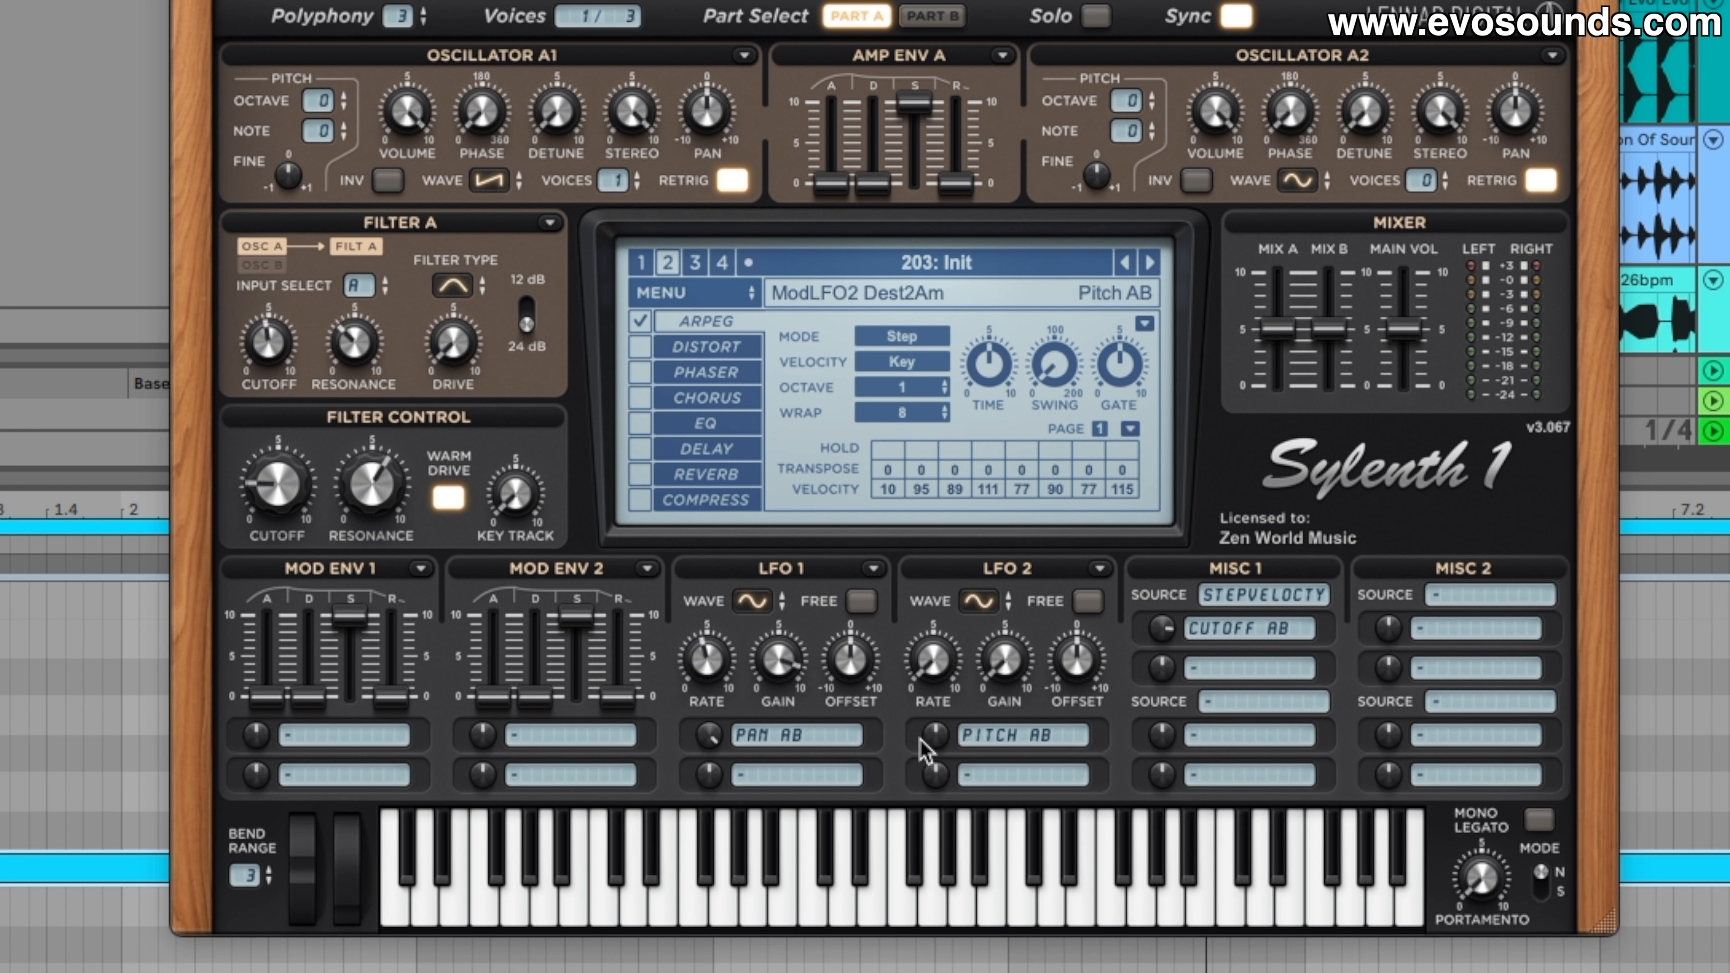